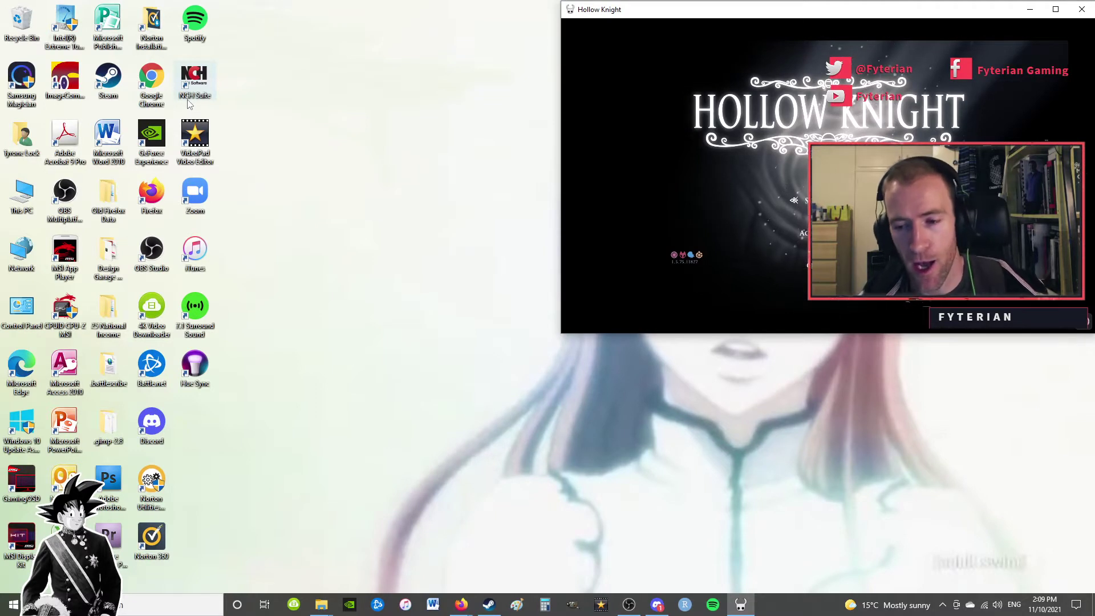
Browse the Hollow Knight save slots on the profile screen, then return to the title menu.
key("Return")
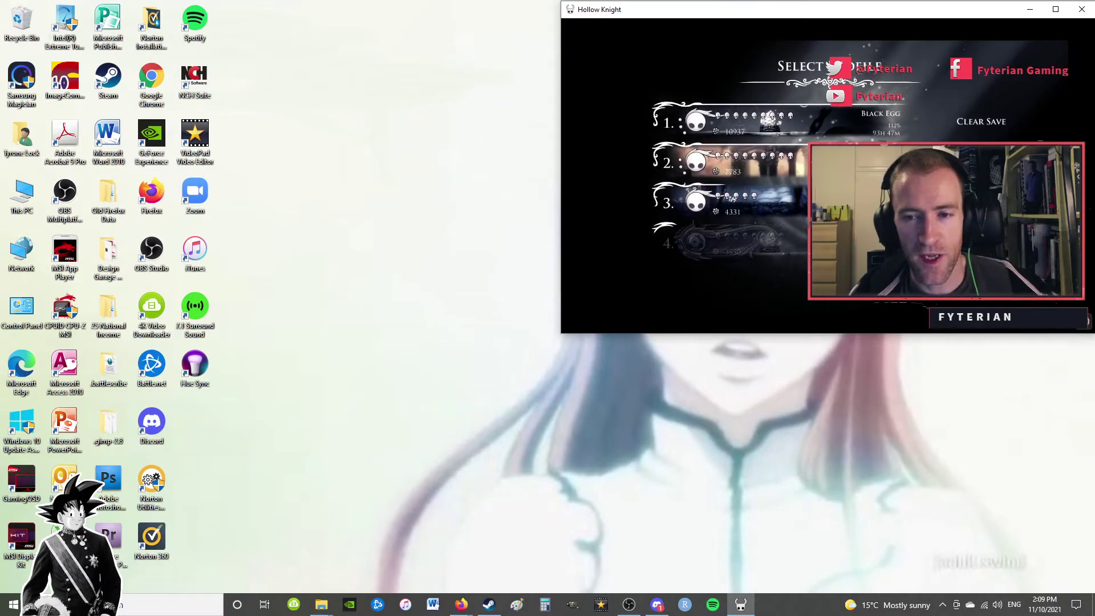
key("Down")
key("Down")
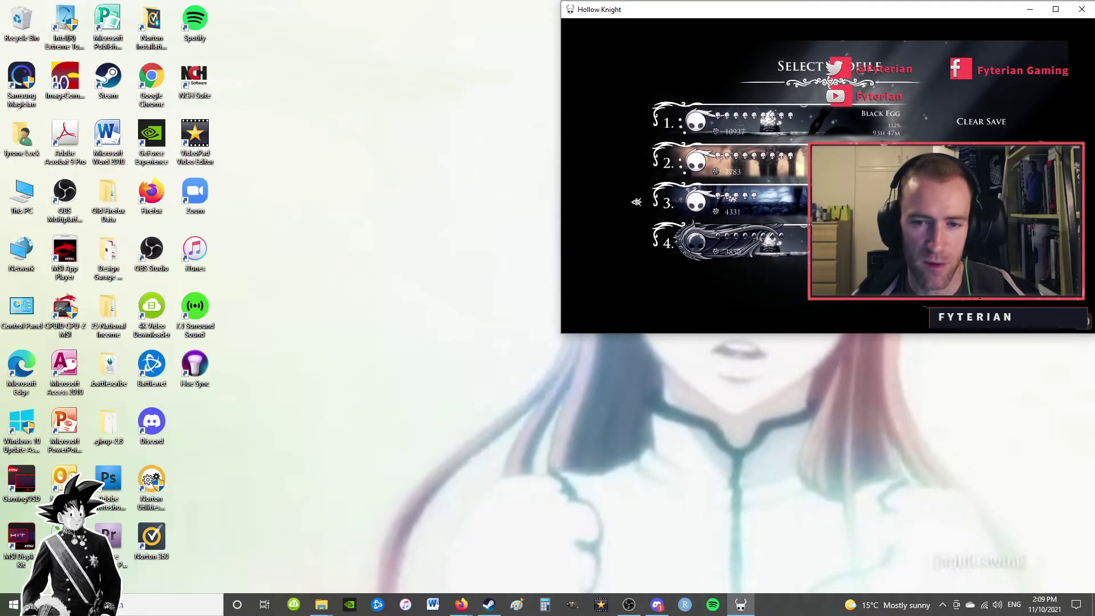
key("Down")
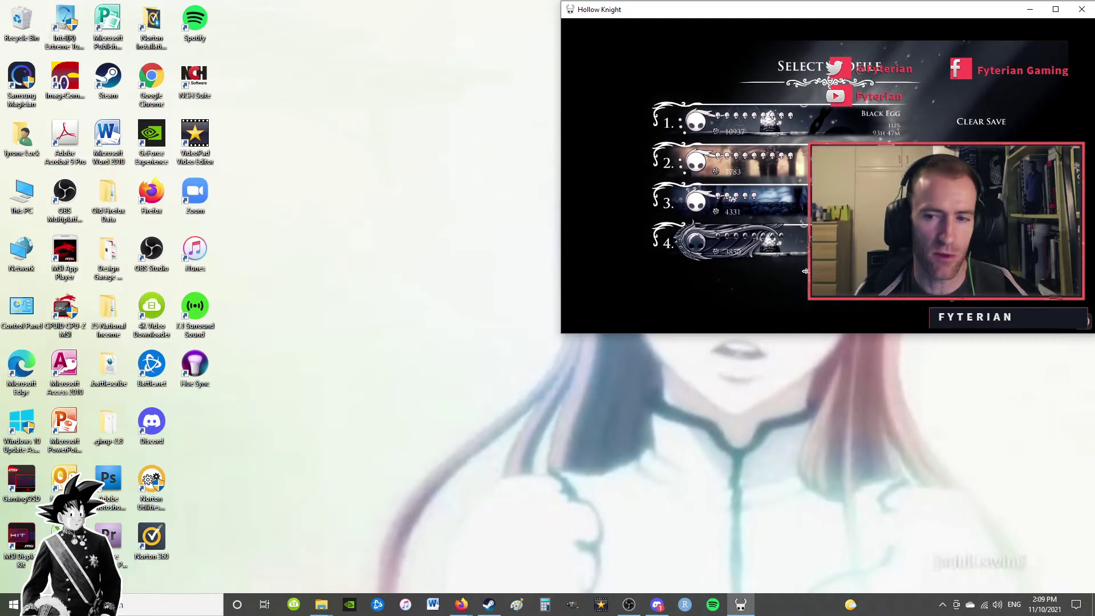
key("Down")
key("Down")
key("Down")
key("Down")
key("Down")
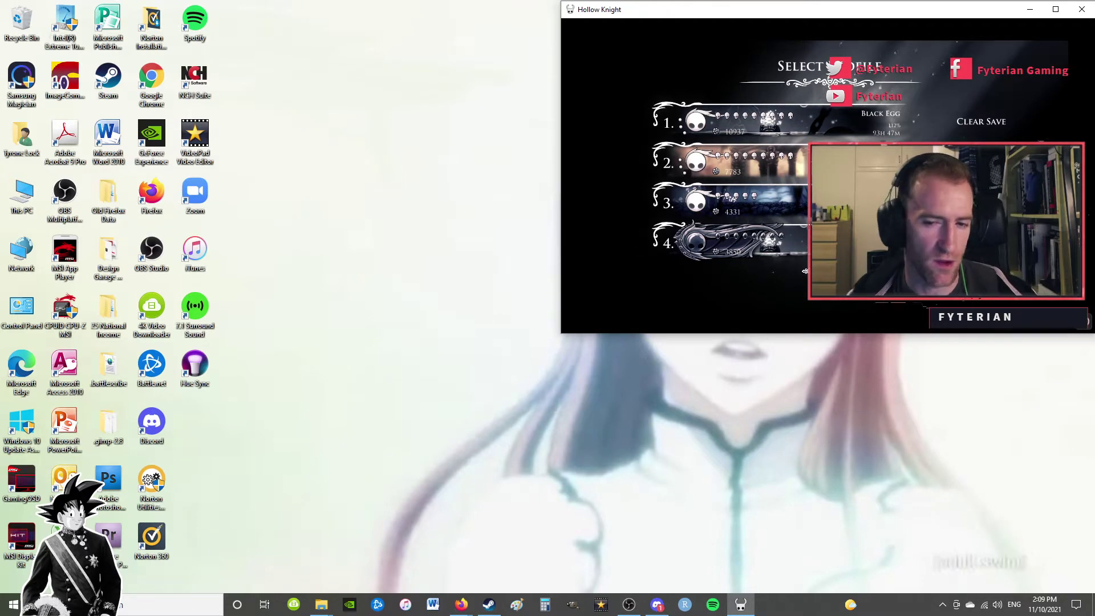
key("Up")
key("Up")
key("Up")
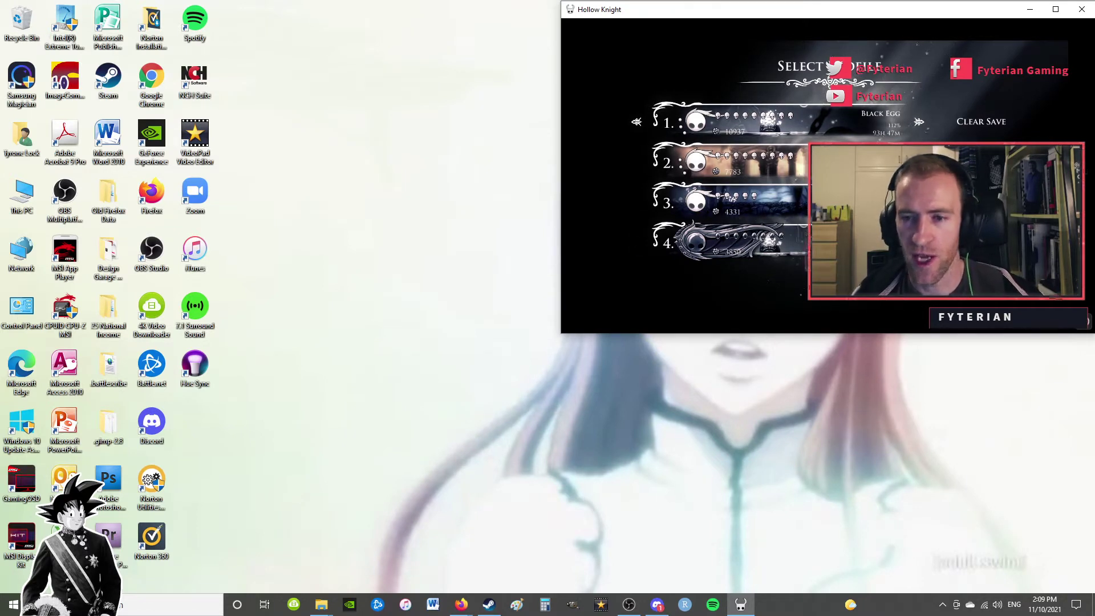
key("Escape")
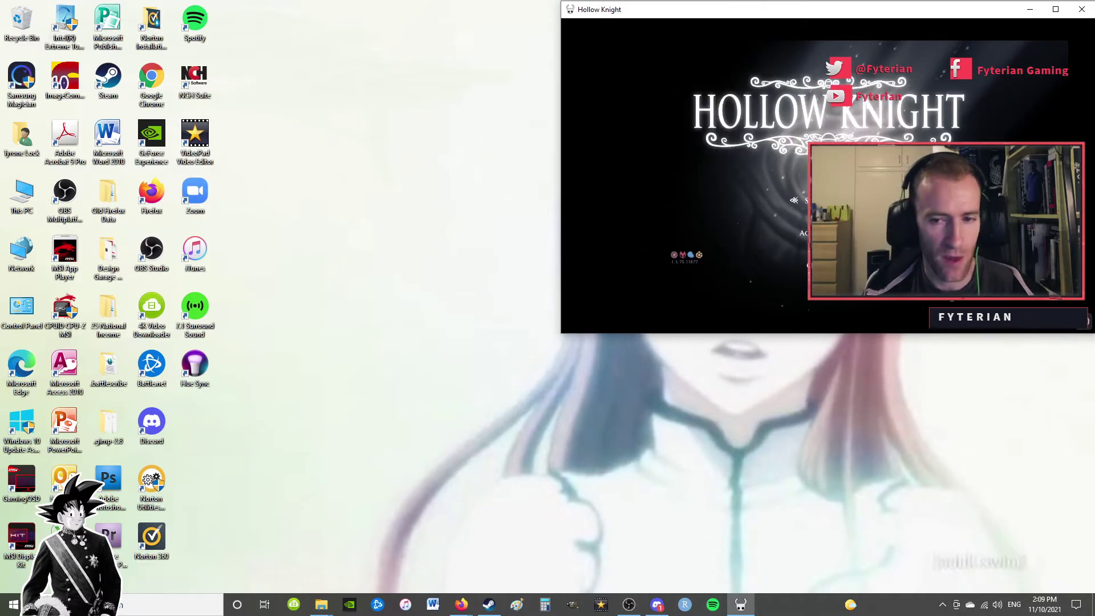
Search Windows for %appdata%, correcting the misspelled query.
left_click(160, 608)
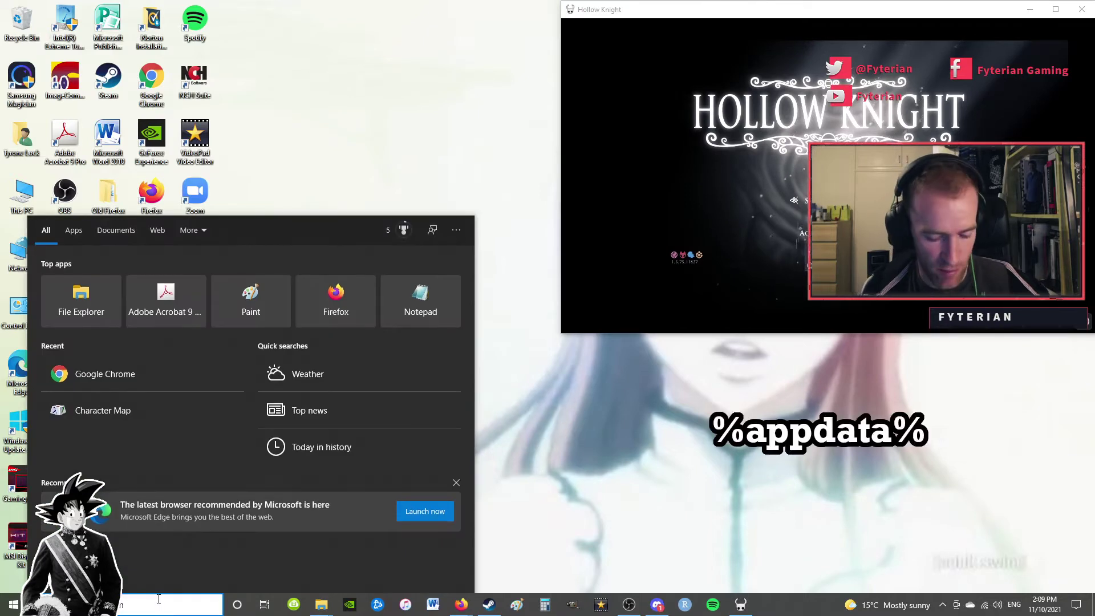
type("%appada")
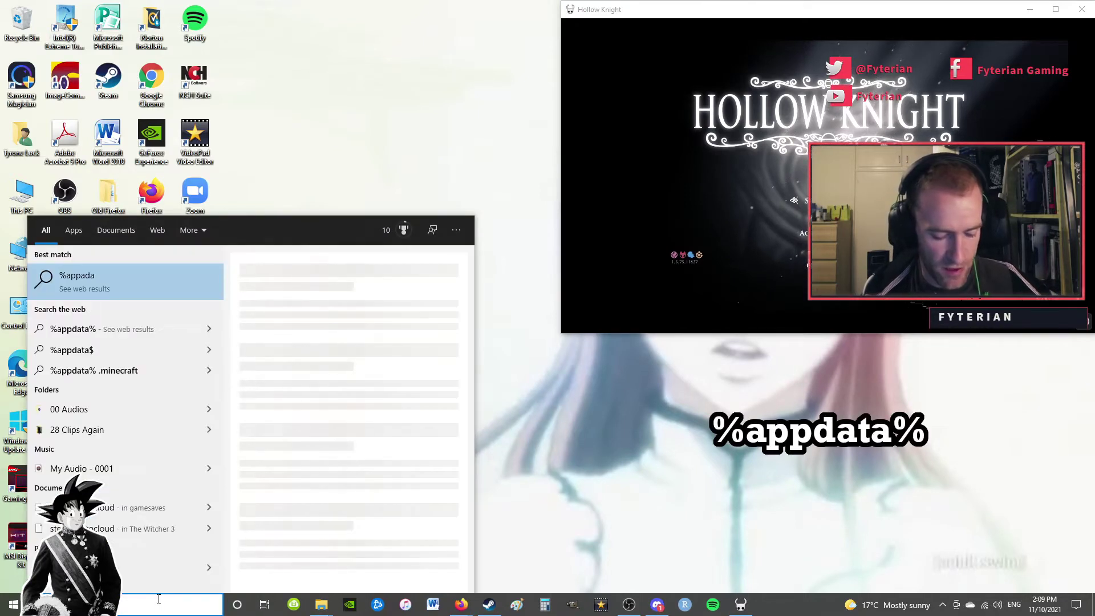
type("ta%")
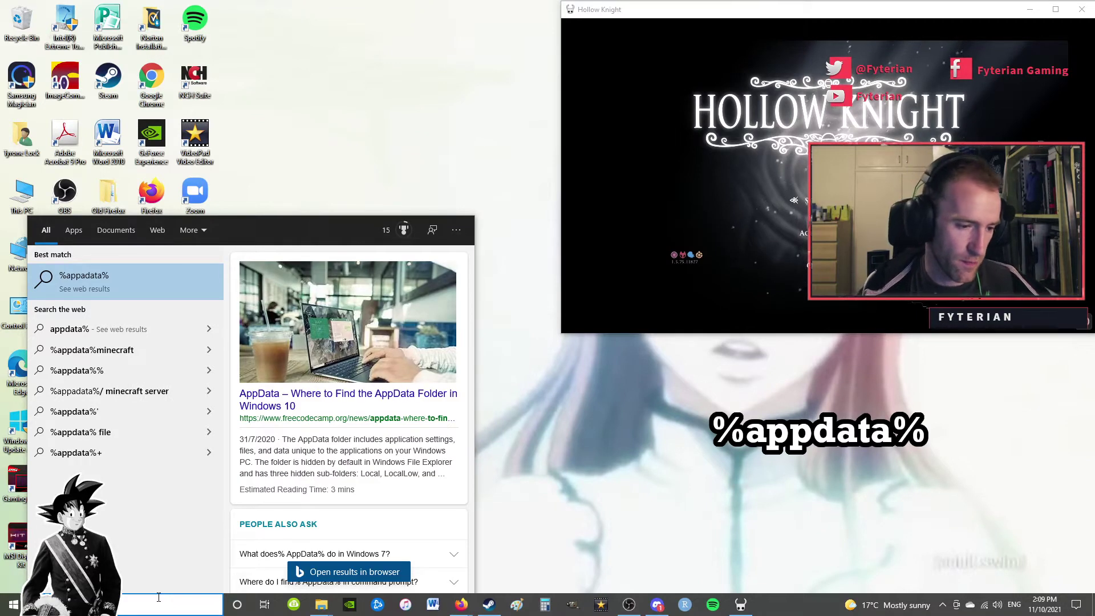
key("BackSpace")
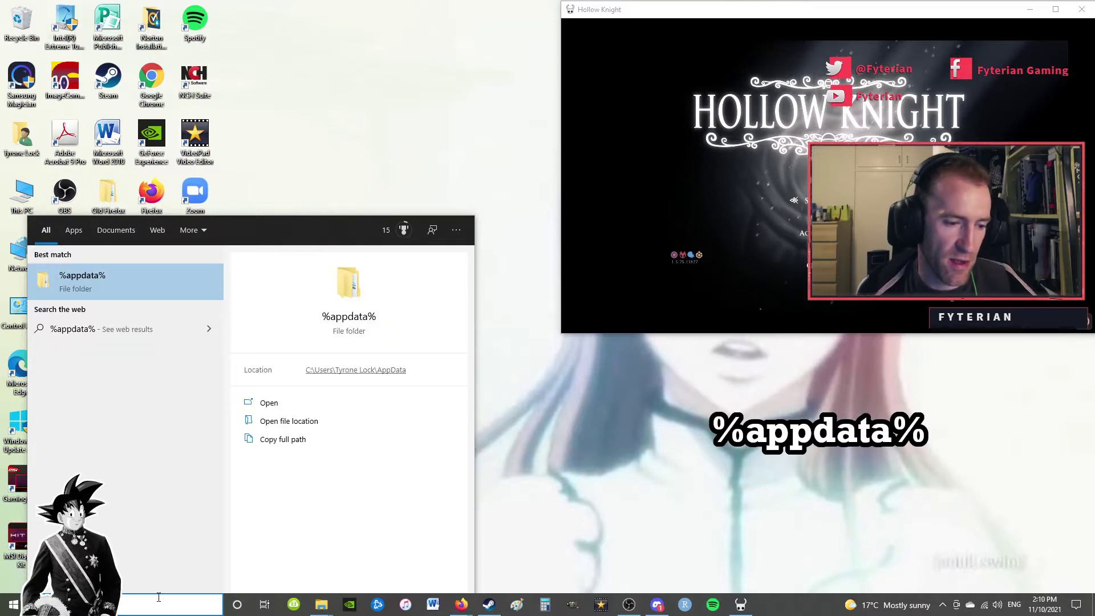
Open %appdata%, maximize the window, and go to AppData\LocalLow\Team Cherry\Hollow Knight.
key("Return")
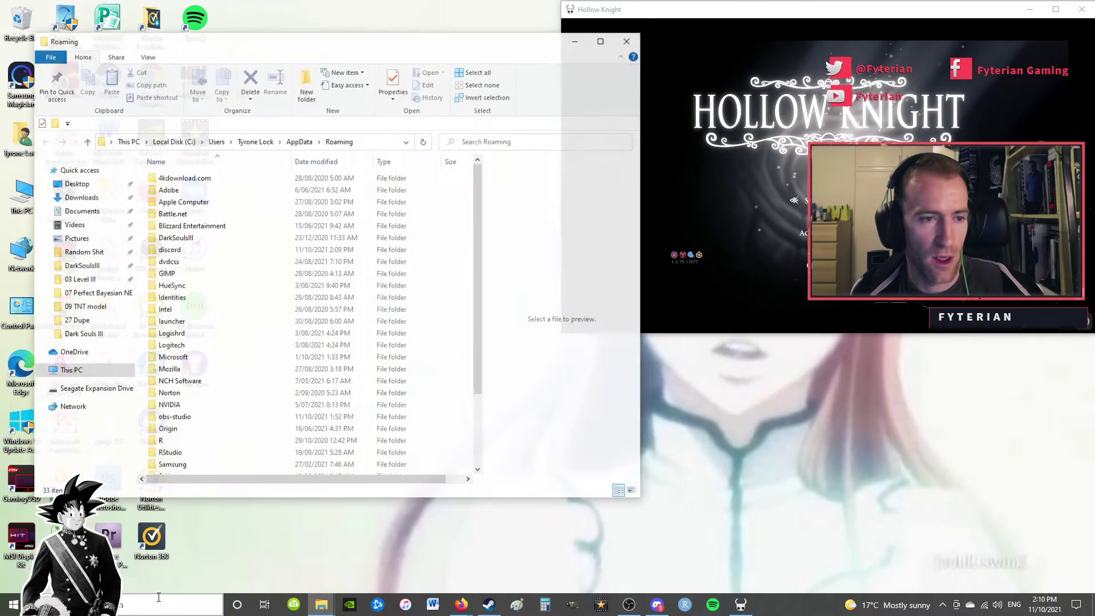
double_click(353, 33)
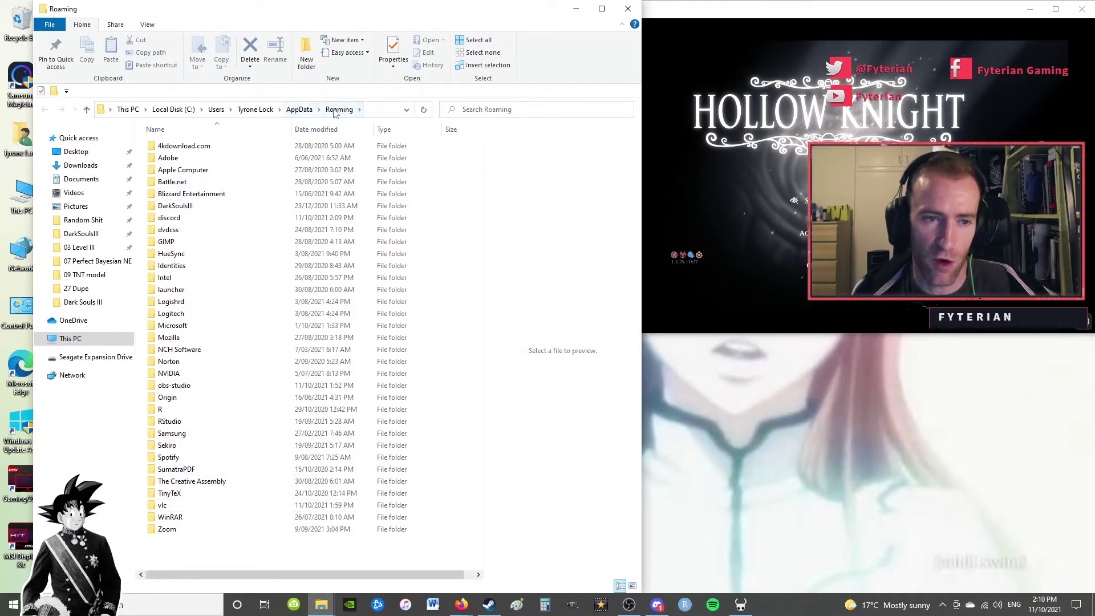
left_click(299, 110)
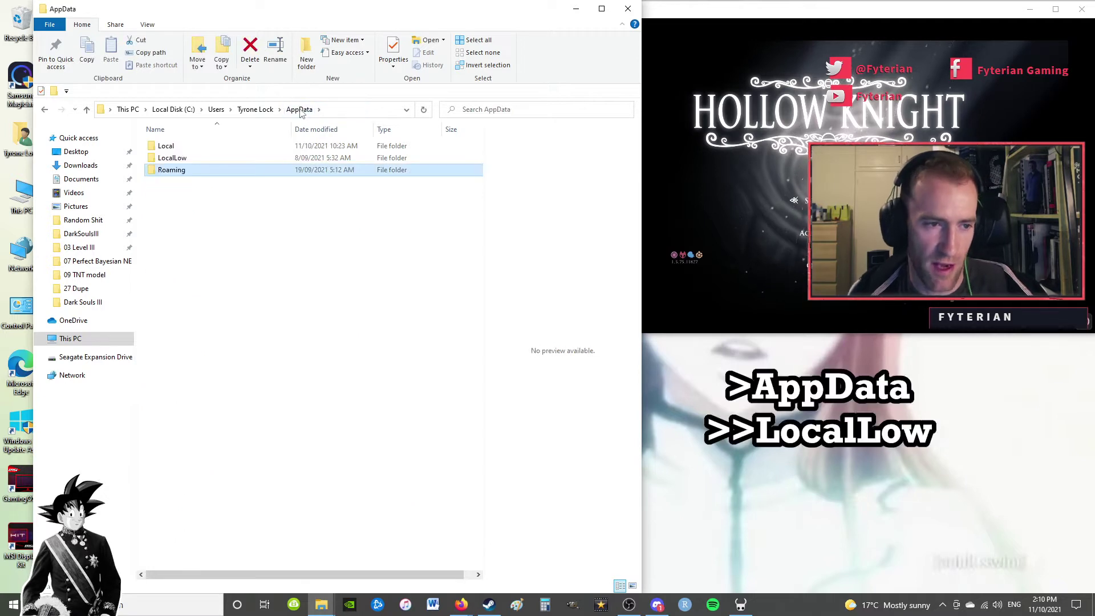
double_click(172, 158)
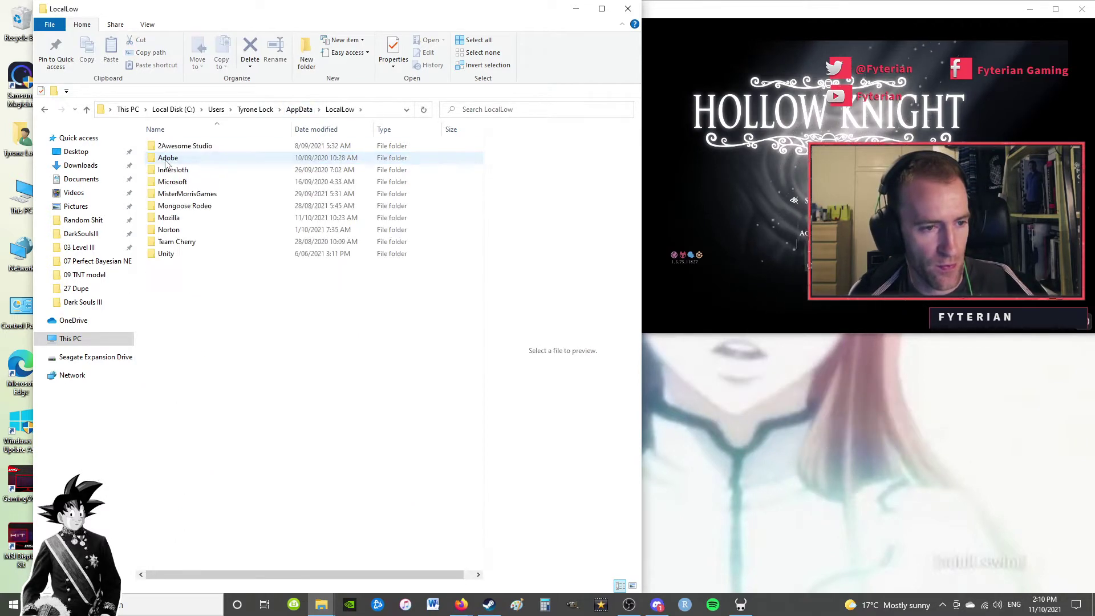
double_click(195, 242)
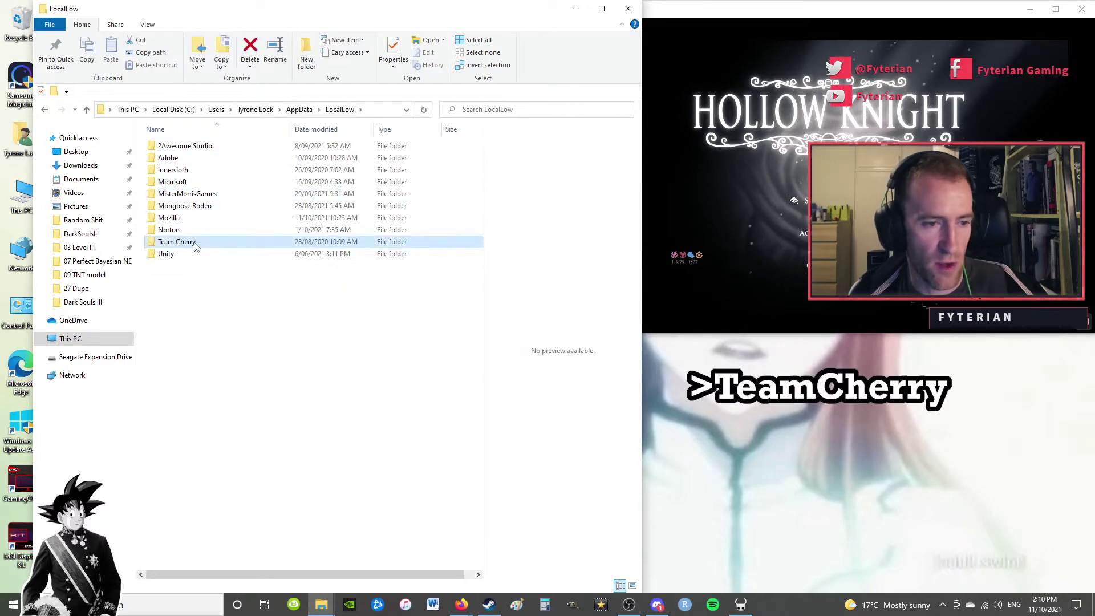
double_click(183, 146)
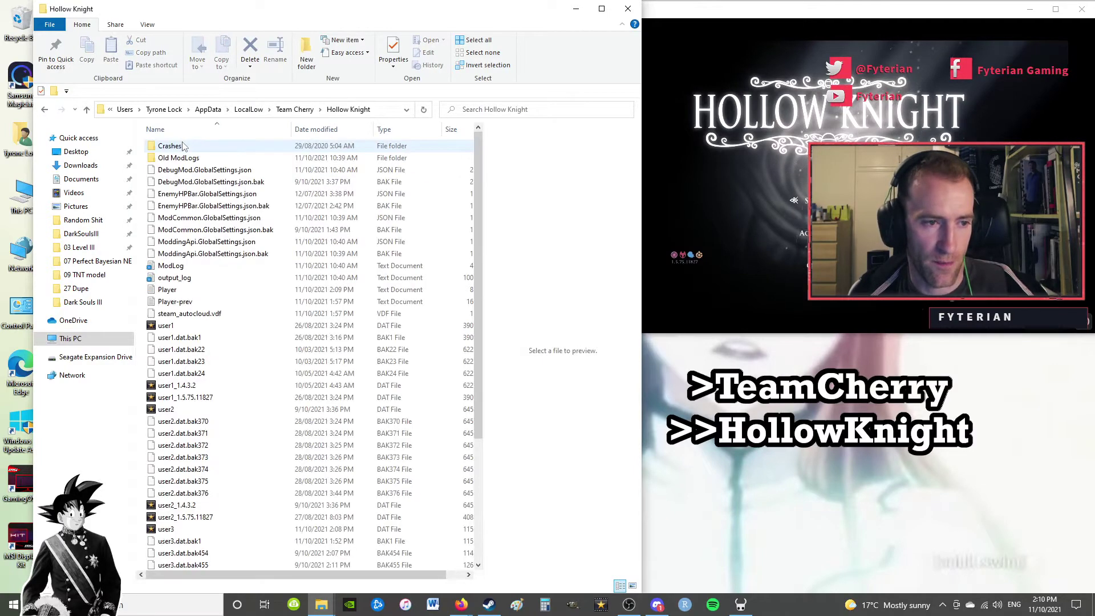
Select the user1, user2, user3 and user4 save files together.
scroll(274, 285, "down", 5)
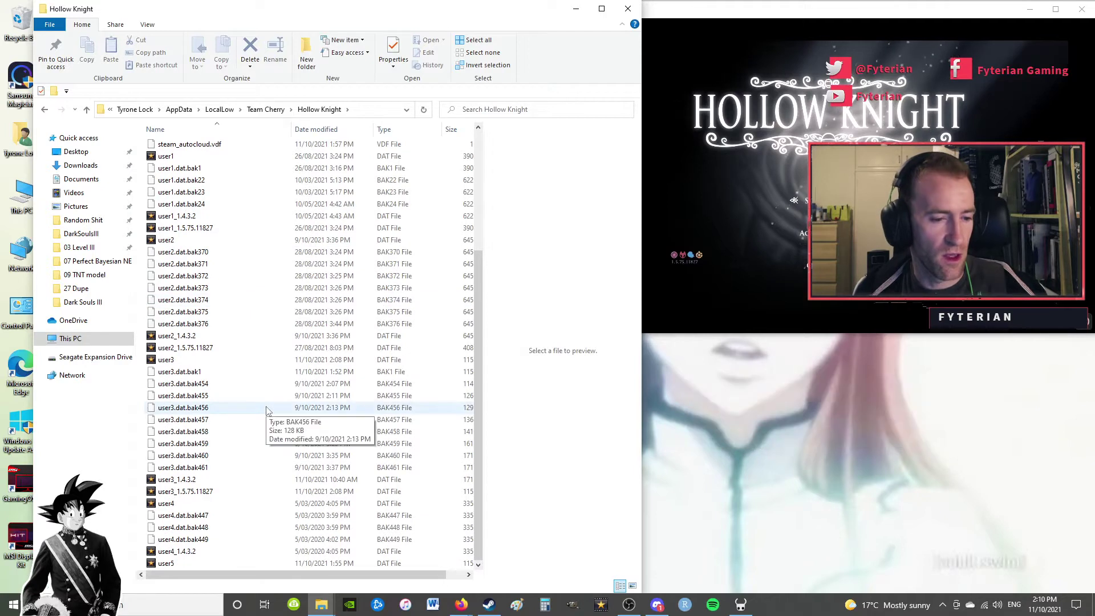
scroll(268, 433, "up", 5)
scroll(268, 291, "down", 5)
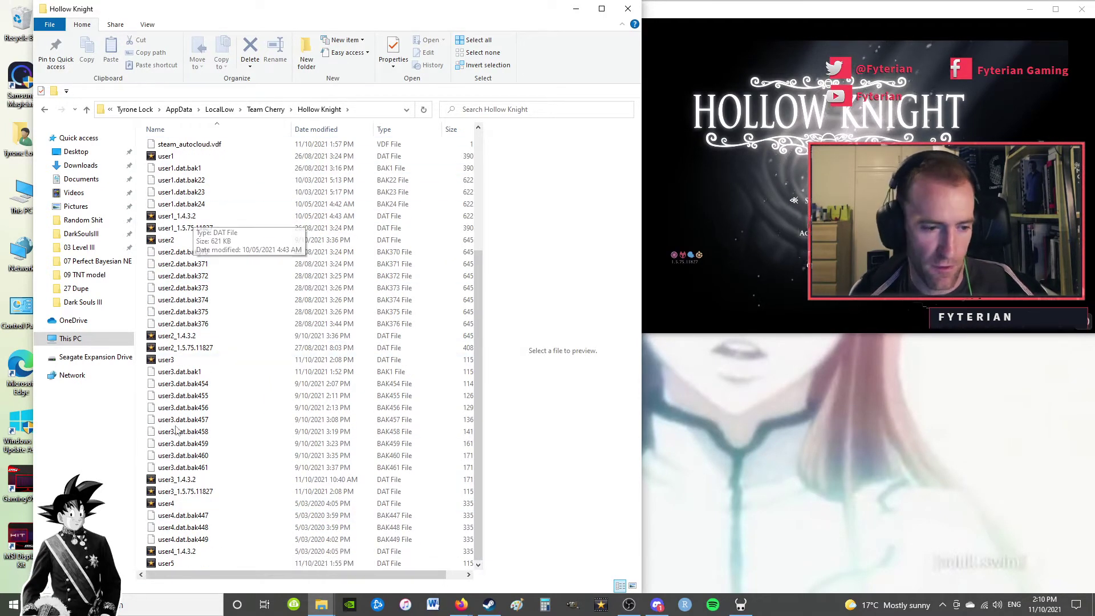
scroll(257, 456, "up", 5)
scroll(342, 285, "down", 5)
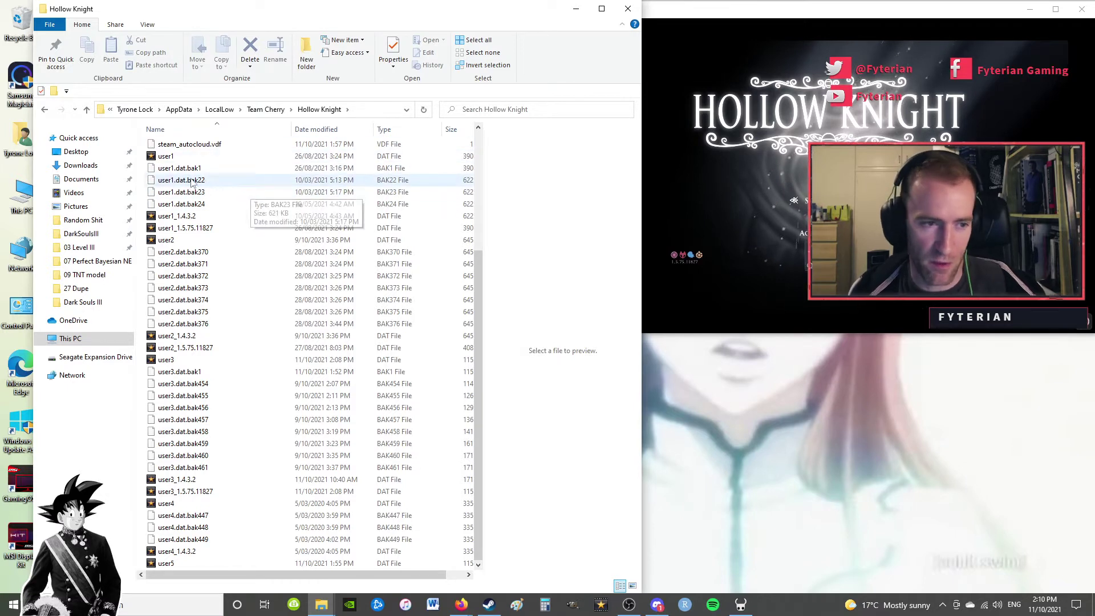
left_click(168, 156)
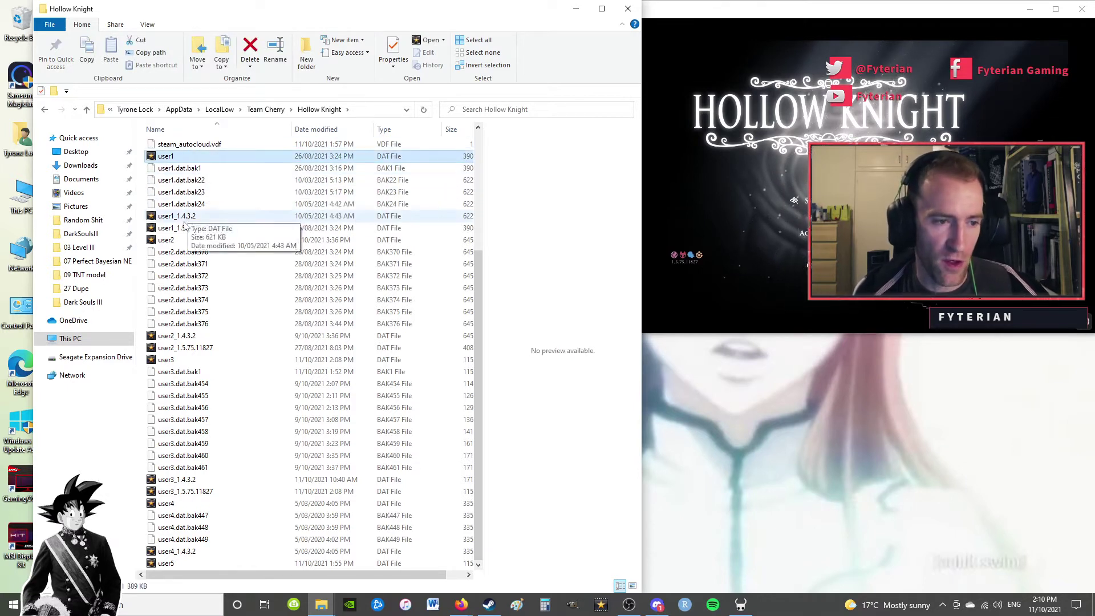
left_click(177, 242, "ctrl")
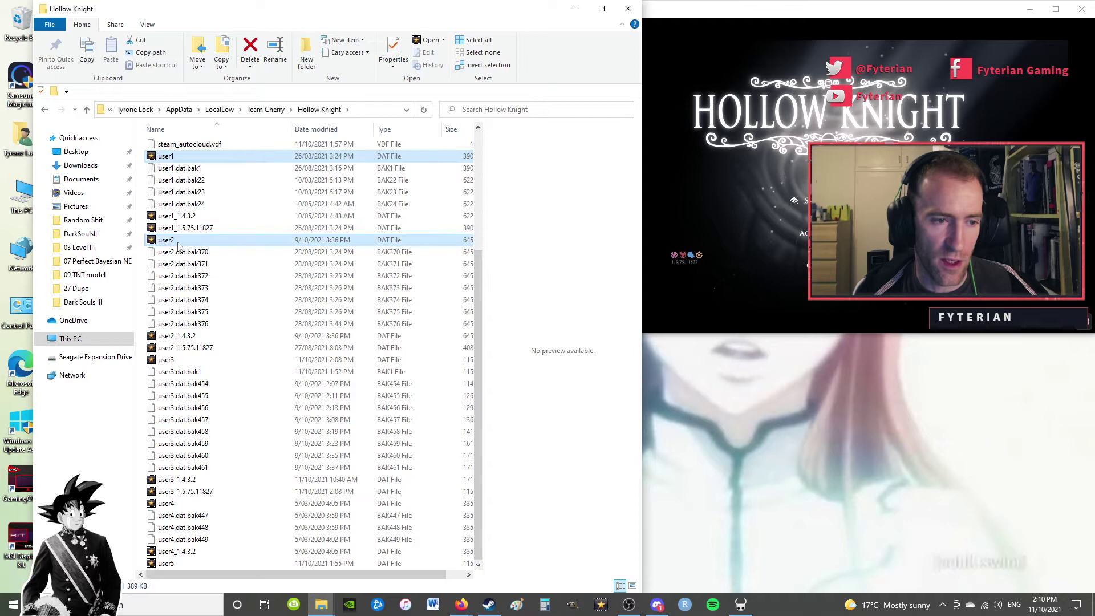
left_click(171, 360, "ctrl")
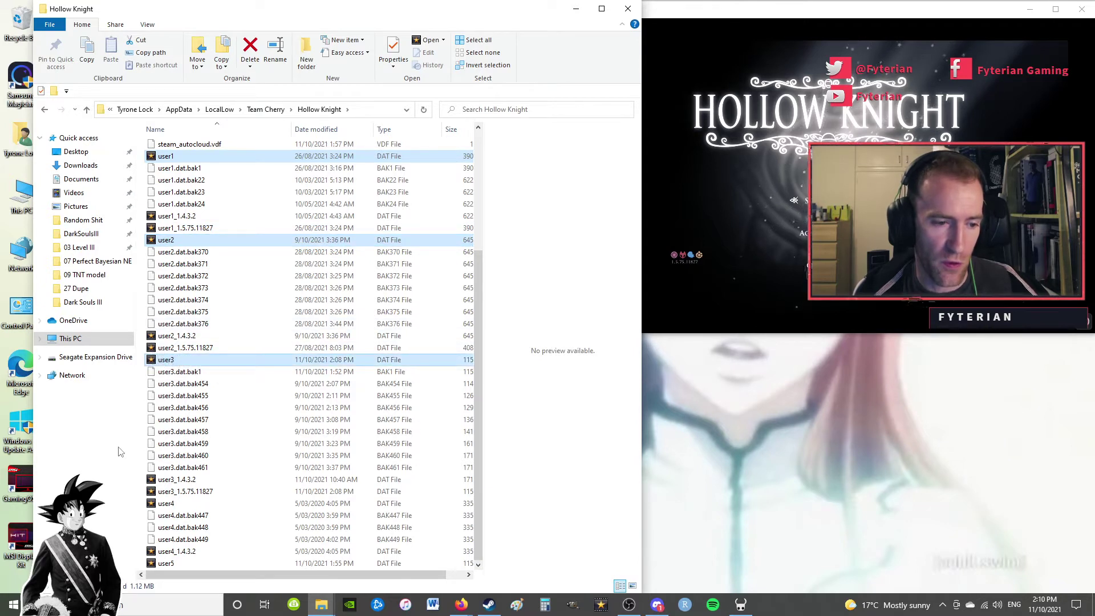
left_click(158, 508, "ctrl")
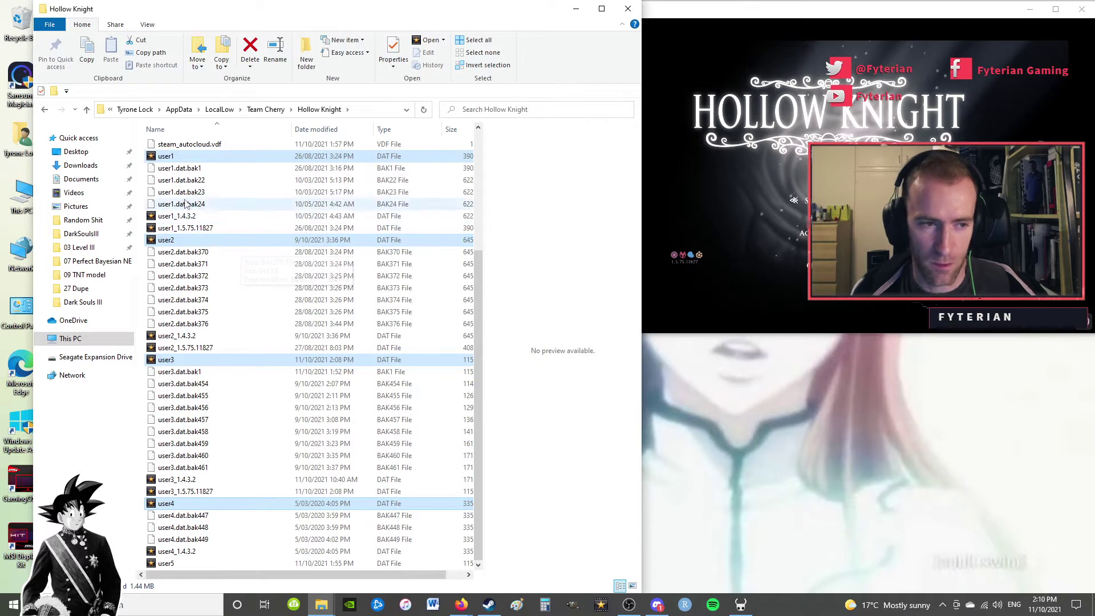
Bring the Hollow Knight game window back to the front.
scroll(251, 345, "up", 5)
scroll(251, 345, "down", 5)
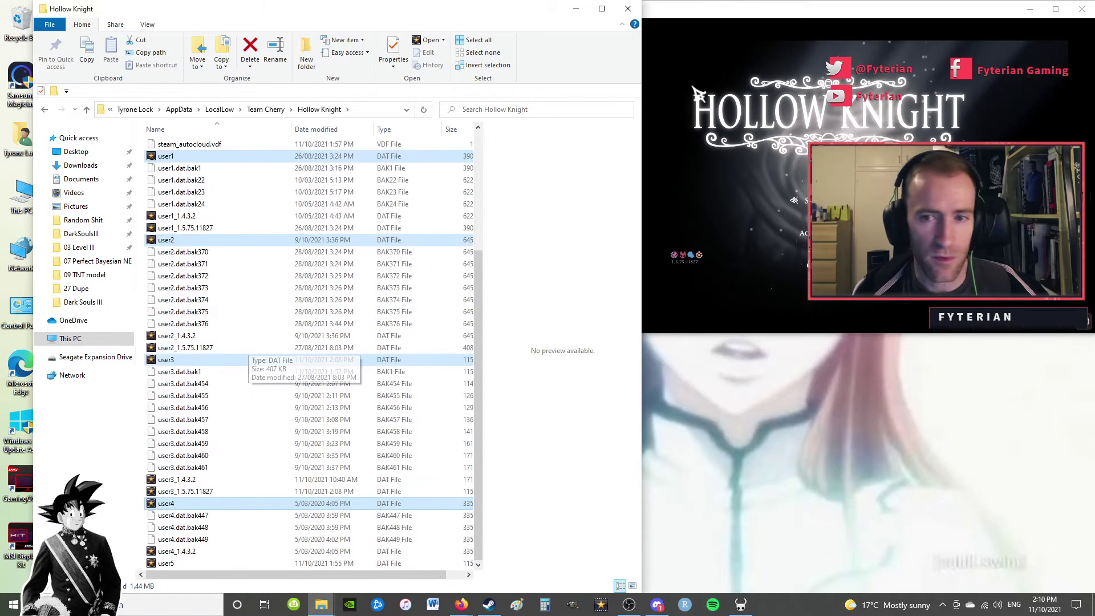
left_click(753, 29)
Load save slot 3 and look through its inventory and quick map.
key("Return")
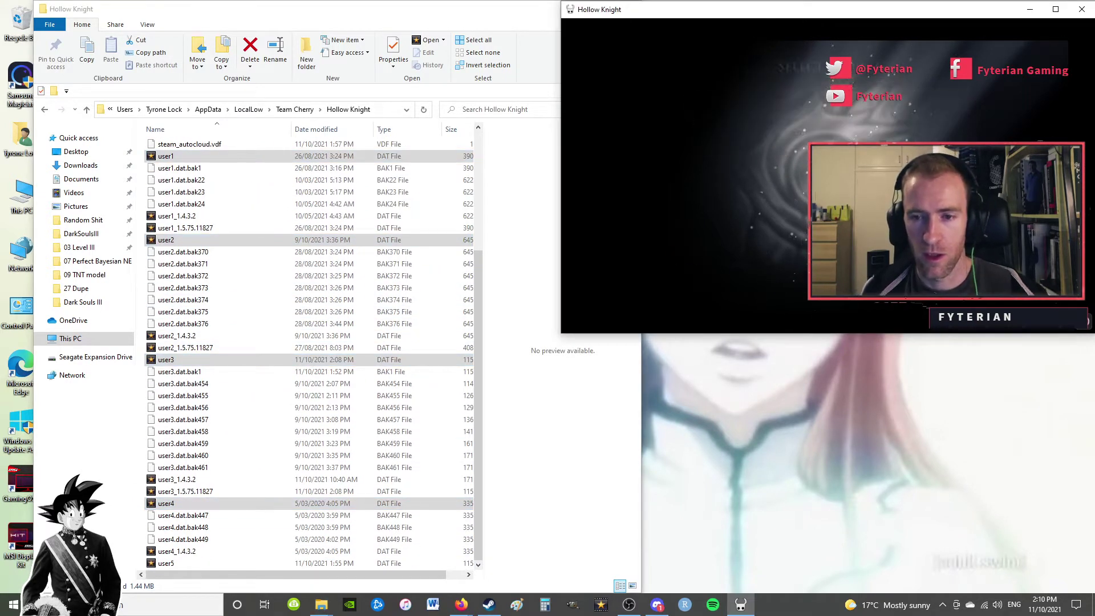
key("Down")
key("Down")
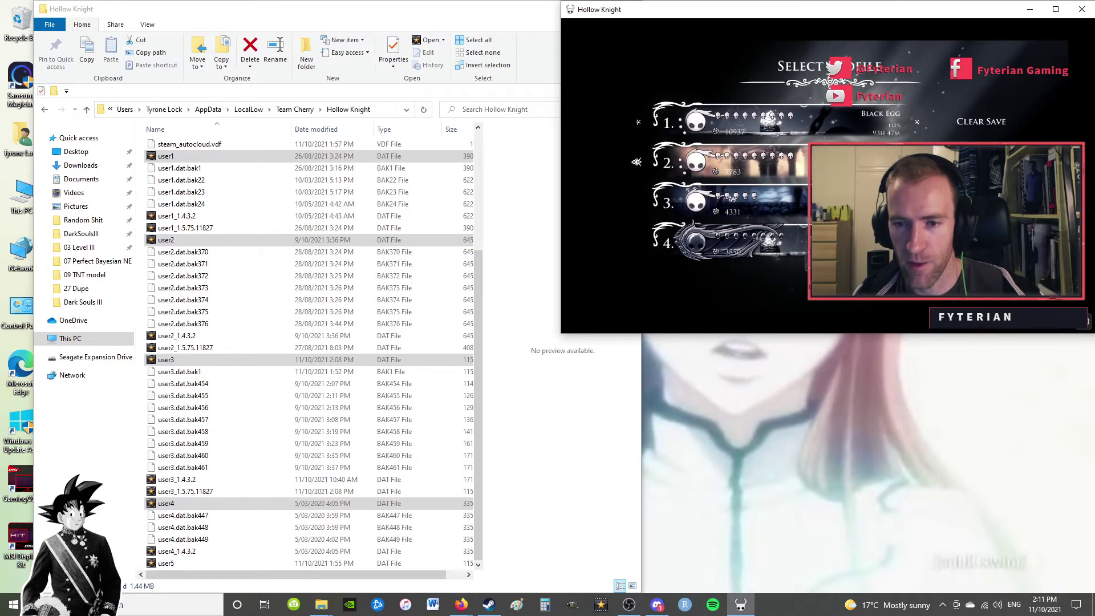
key("Return")
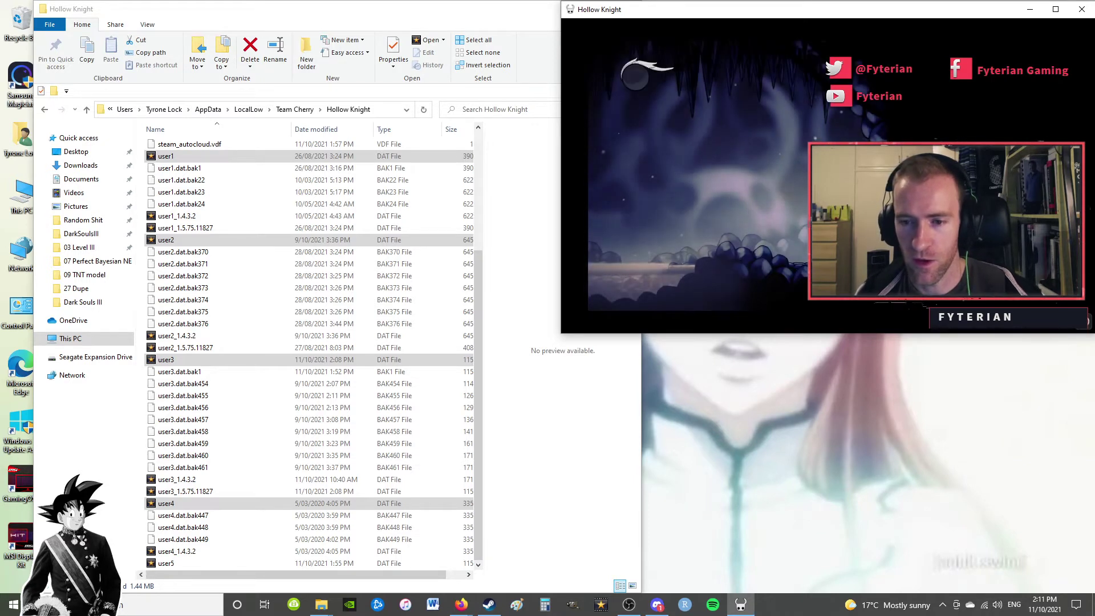
key("Right")
key("i")
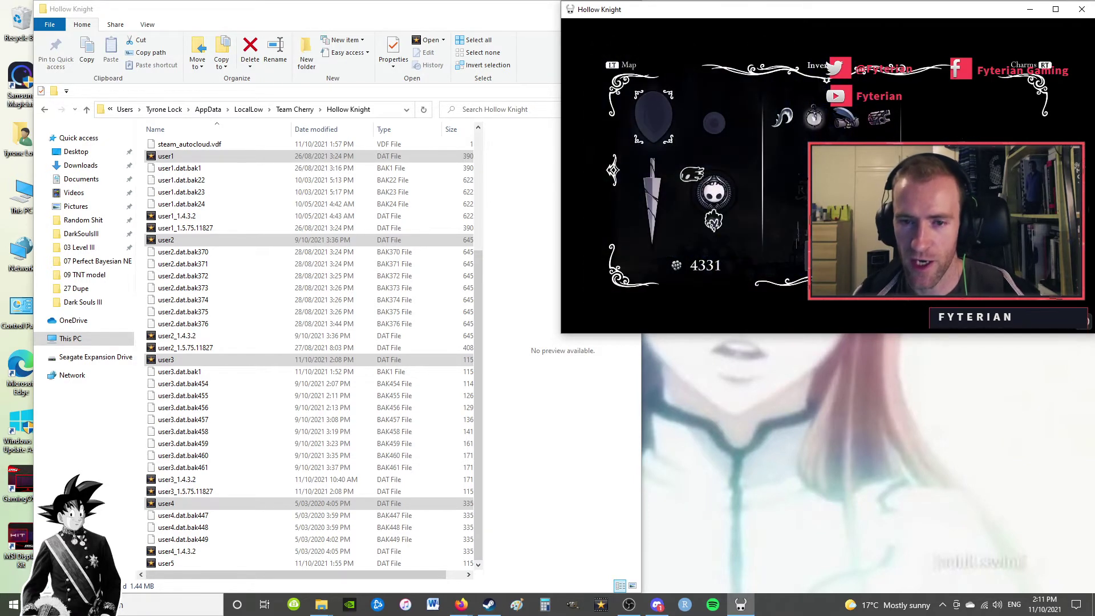
key("i")
key("Tab")
key("Tab")
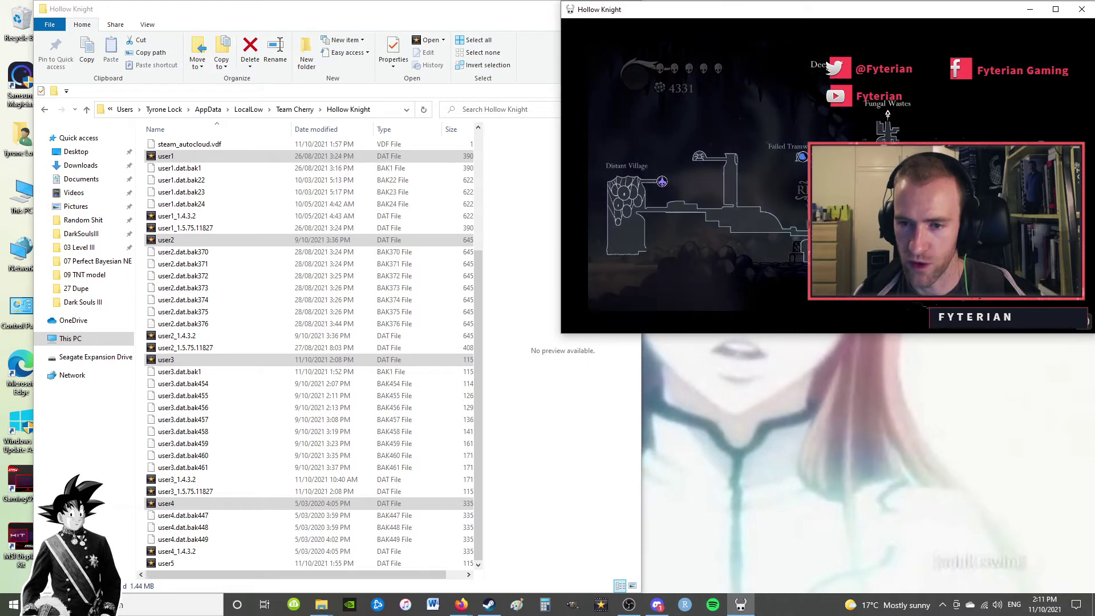
Quit the run from the pause menu back to the title screen.
key("Escape")
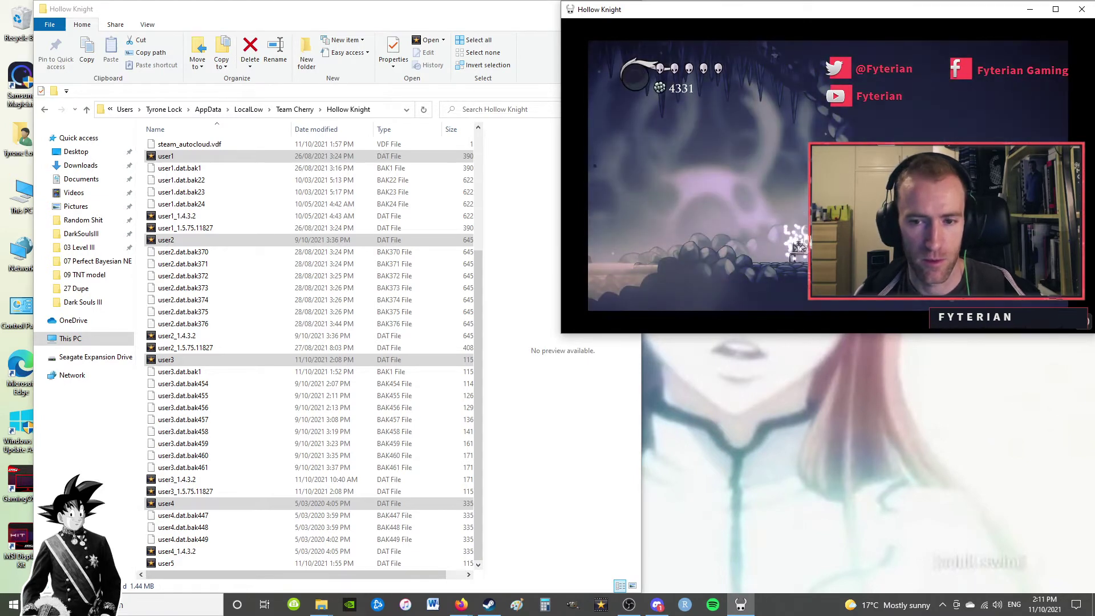
key("Escape")
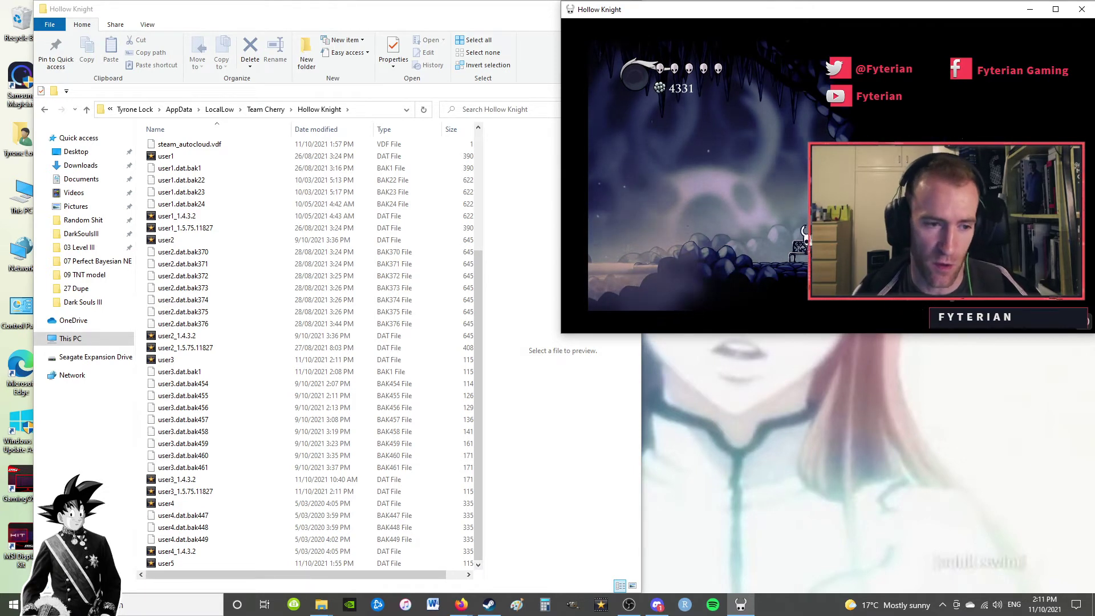
key("Escape")
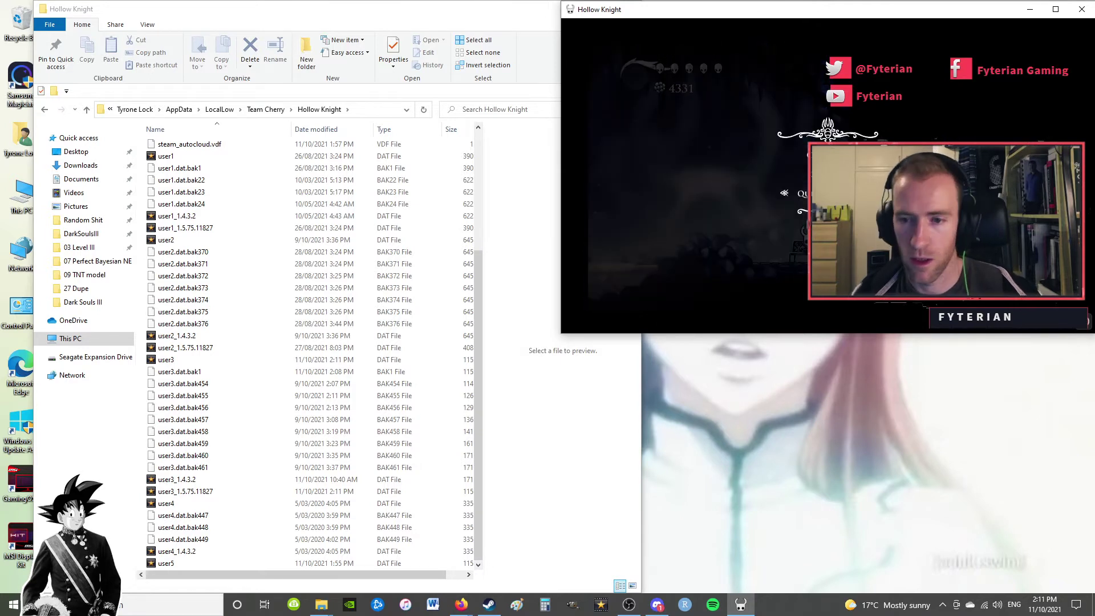
key("Return")
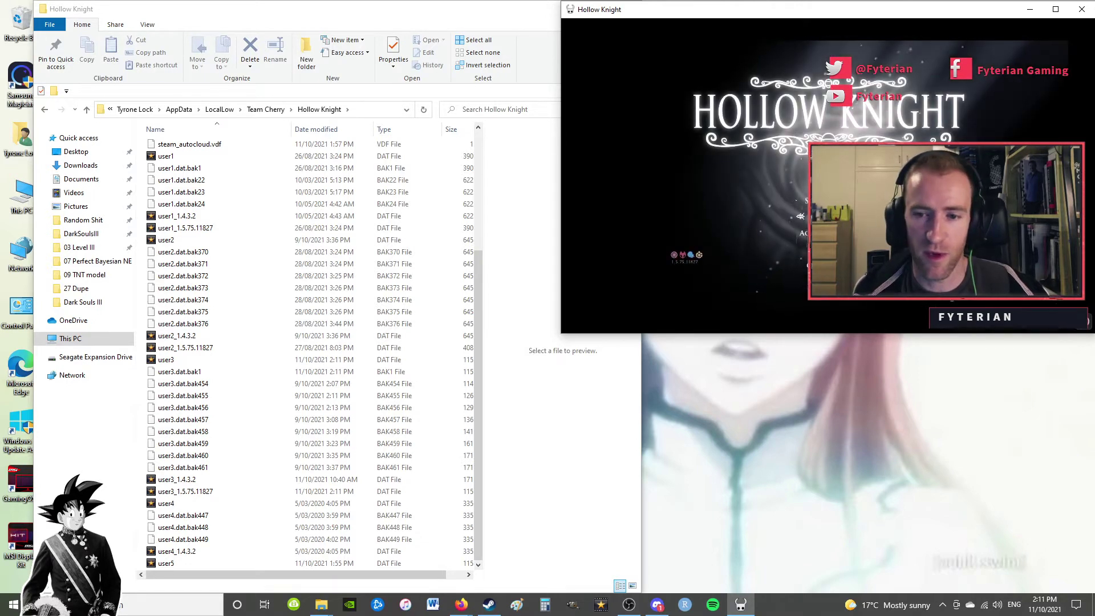
Copy the user3 save file from the Hollow Knight save folder.
left_click(827, 201)
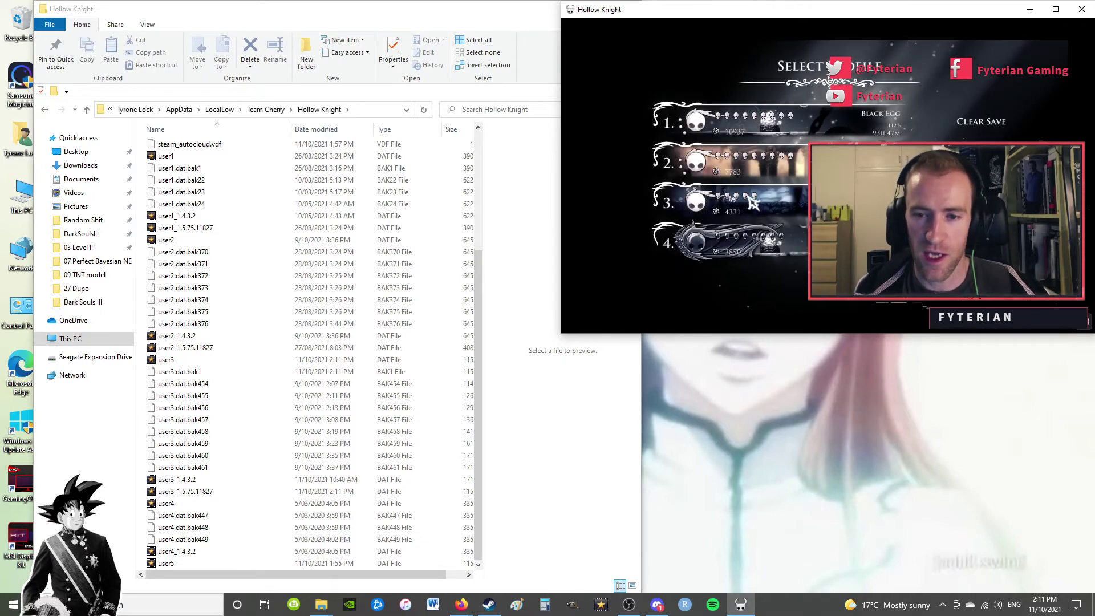
left_click(179, 360)
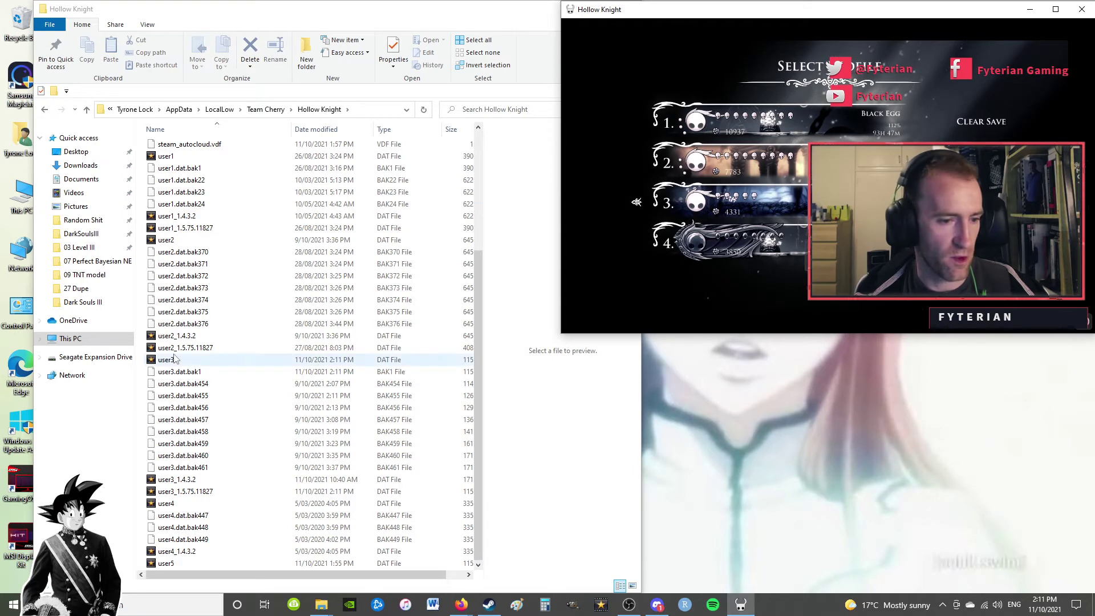
right_click(180, 363)
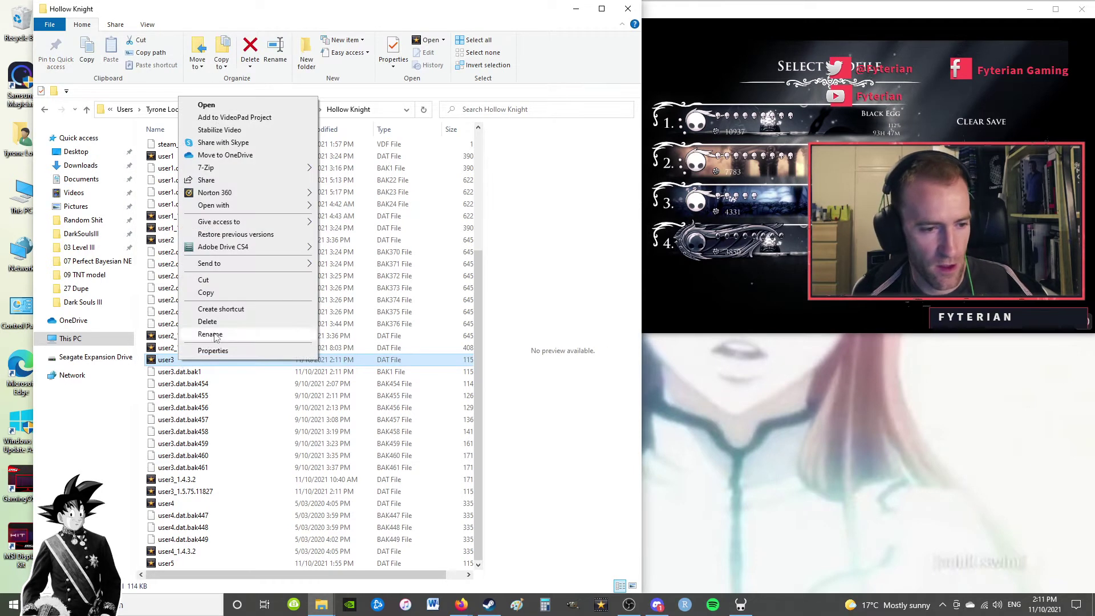
left_click(214, 297)
Switch to the Games folder window on the Seagate Expansion Drive.
mouse_move(320, 606)
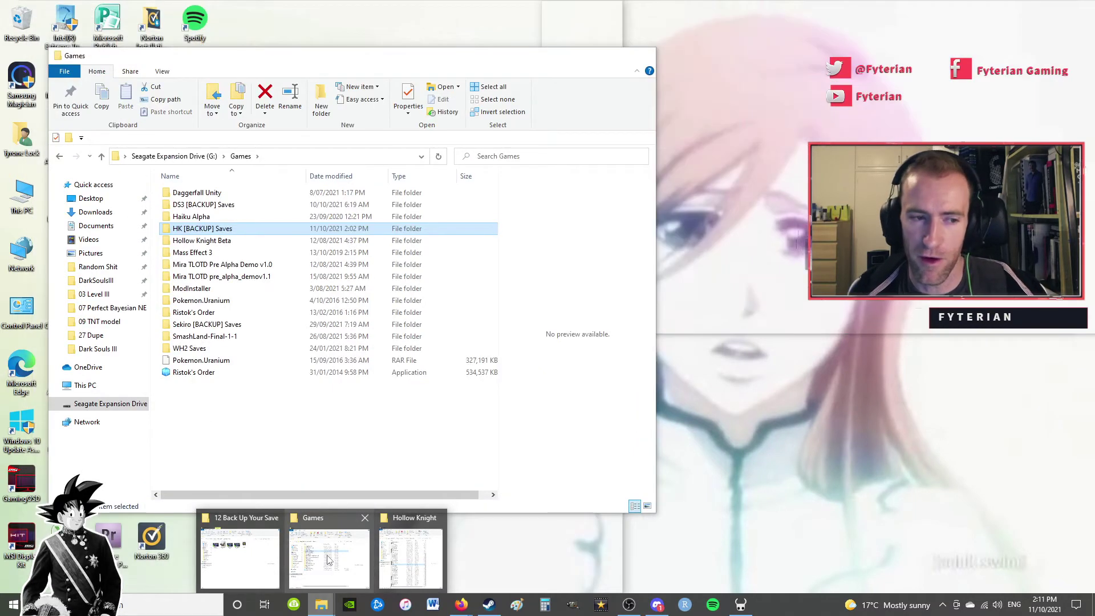
left_click(328, 559)
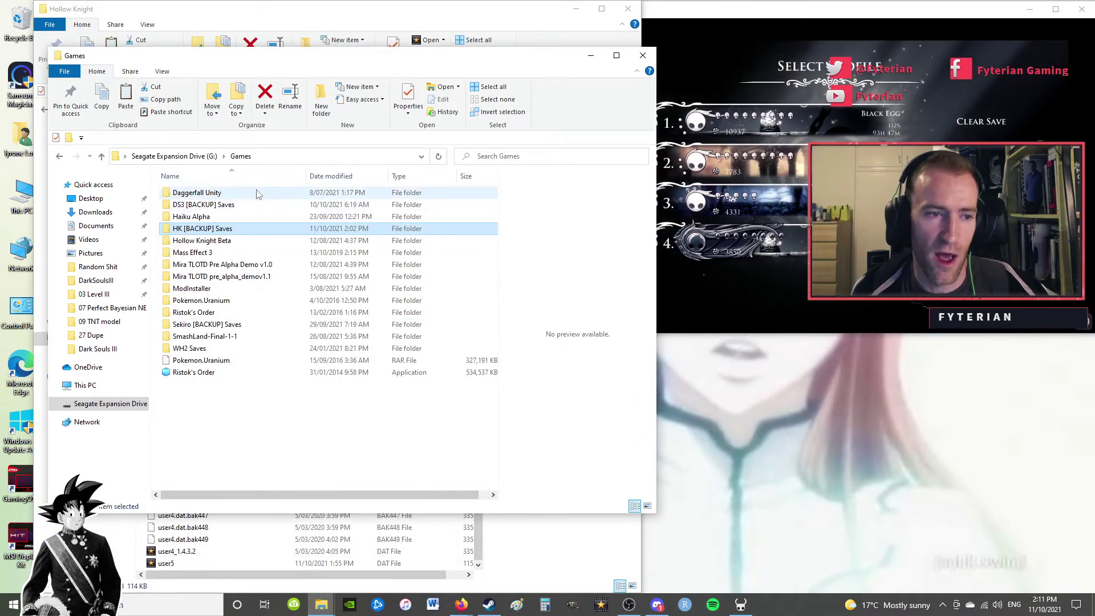
mouse_move(210, 205)
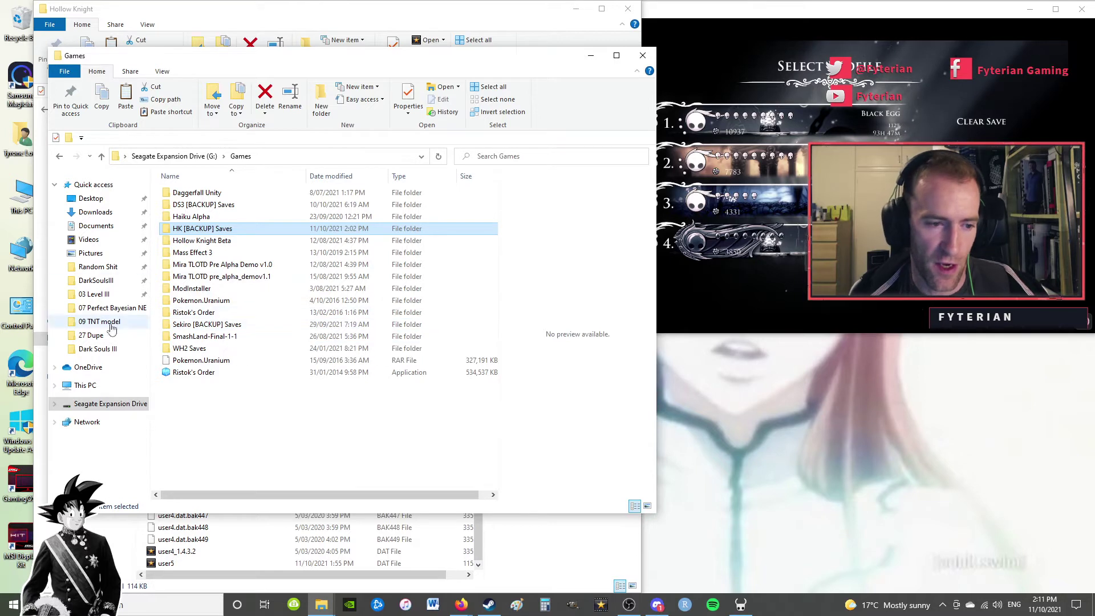
mouse_move(184, 354)
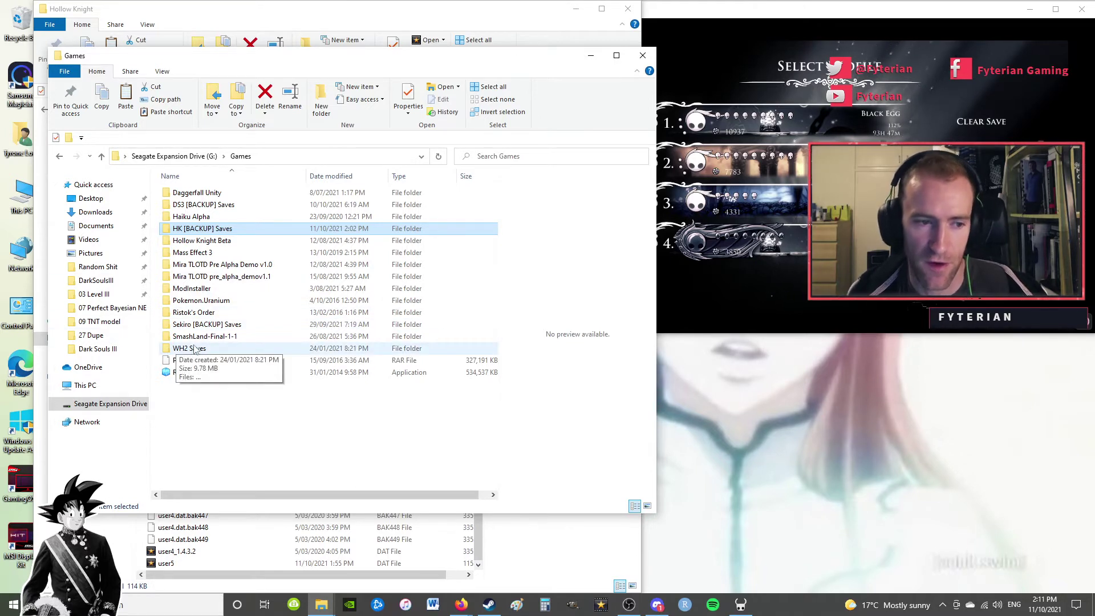
Paste the user3 save into HK [BACKUP] Saves\03 QS nZote.
double_click(204, 228)
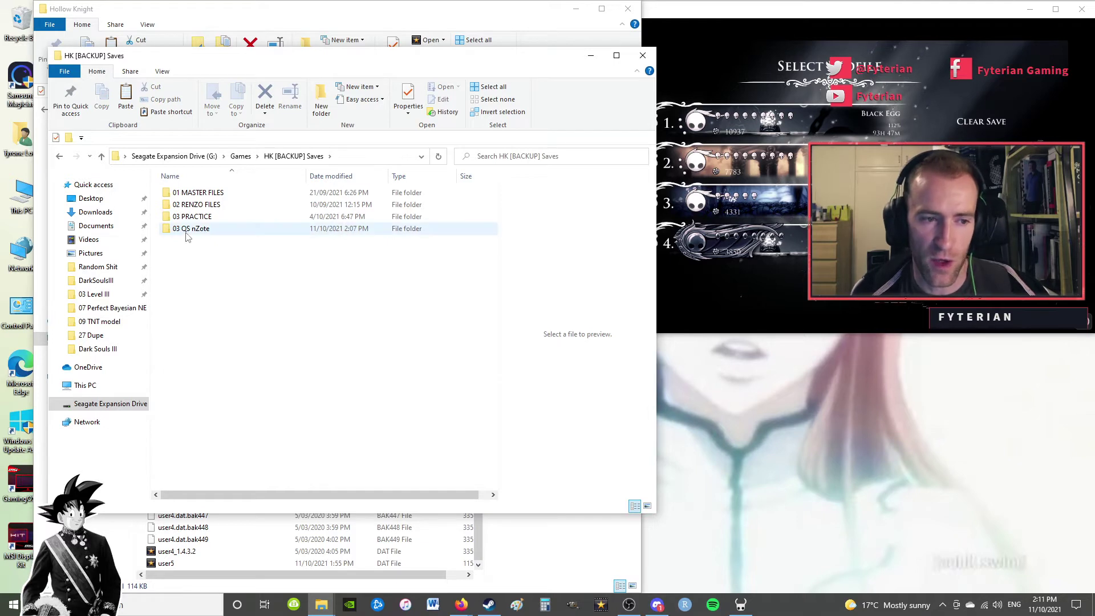
left_click(192, 234)
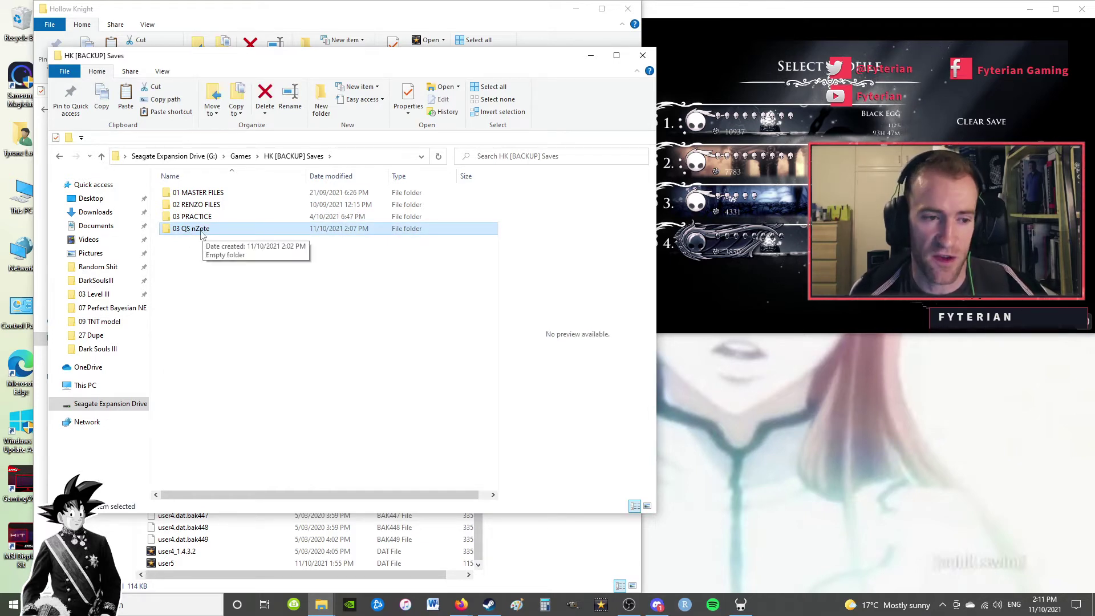
double_click(201, 233)
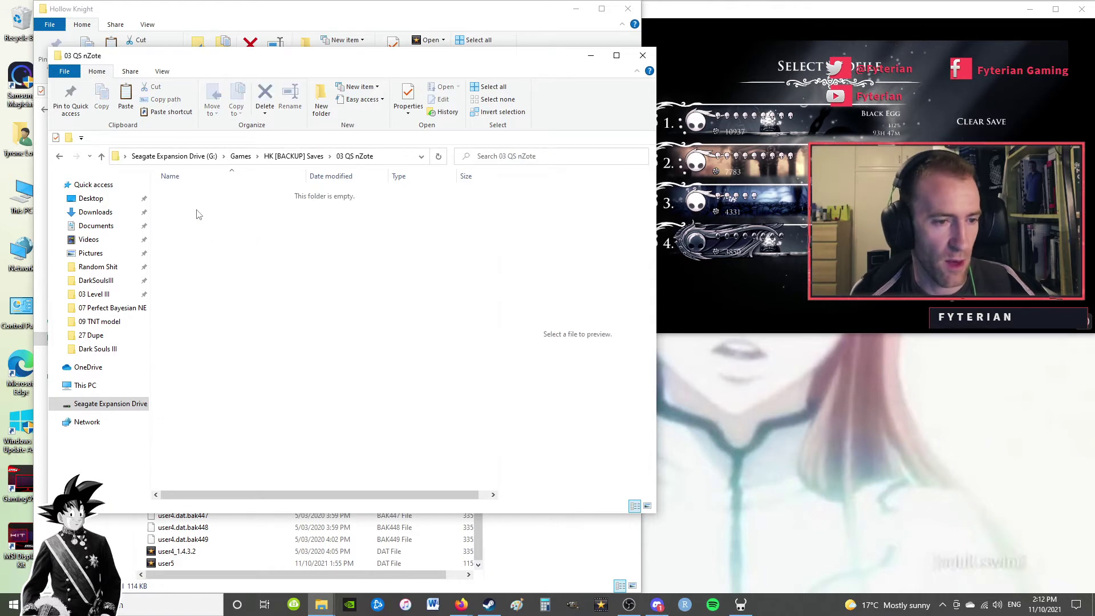
right_click(199, 209)
left_click(226, 286)
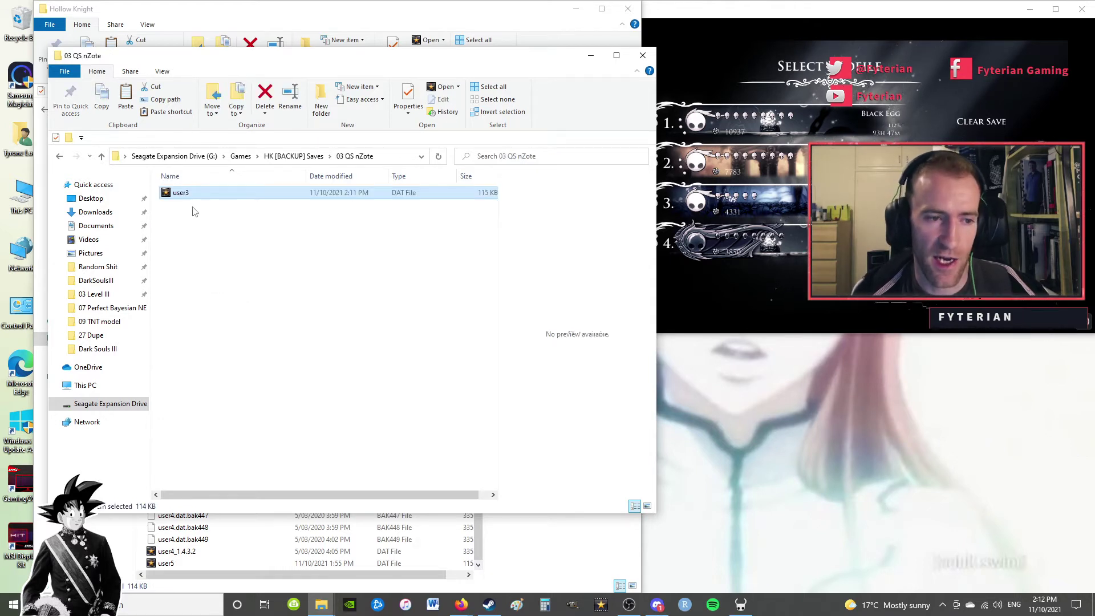
Rename the pasted save file to 'QS nZote'.
left_click(190, 195)
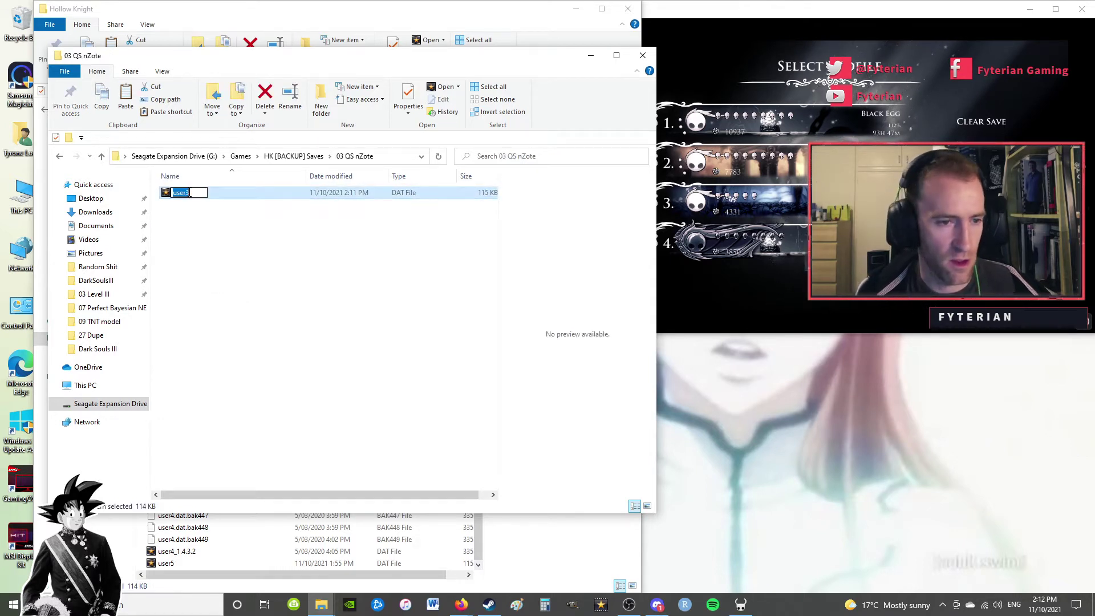
type("QS nZo")
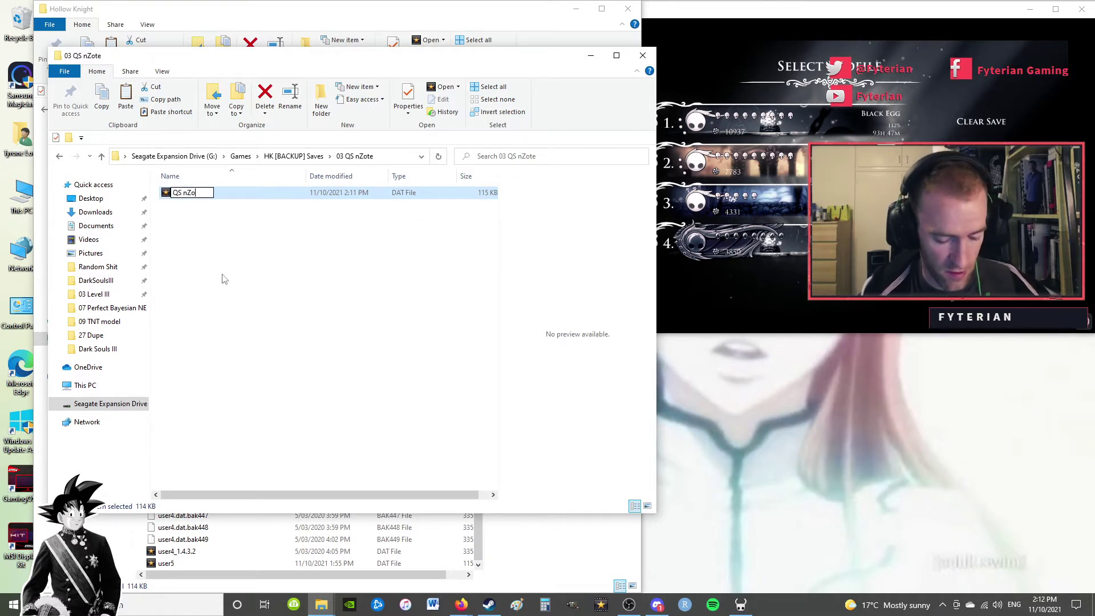
type("te")
key("Return")
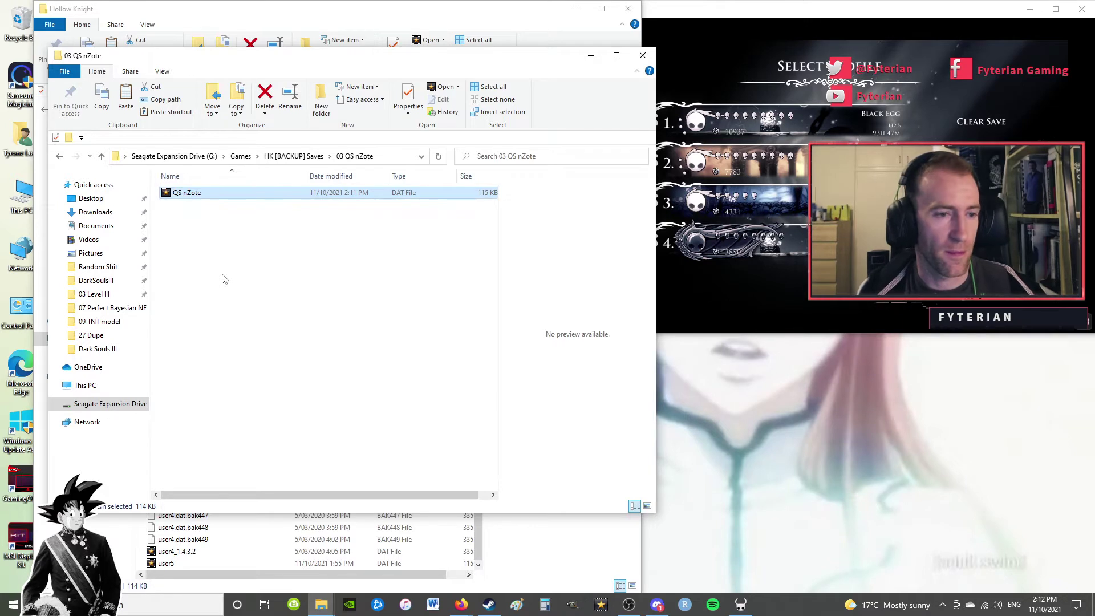
left_click(356, 4)
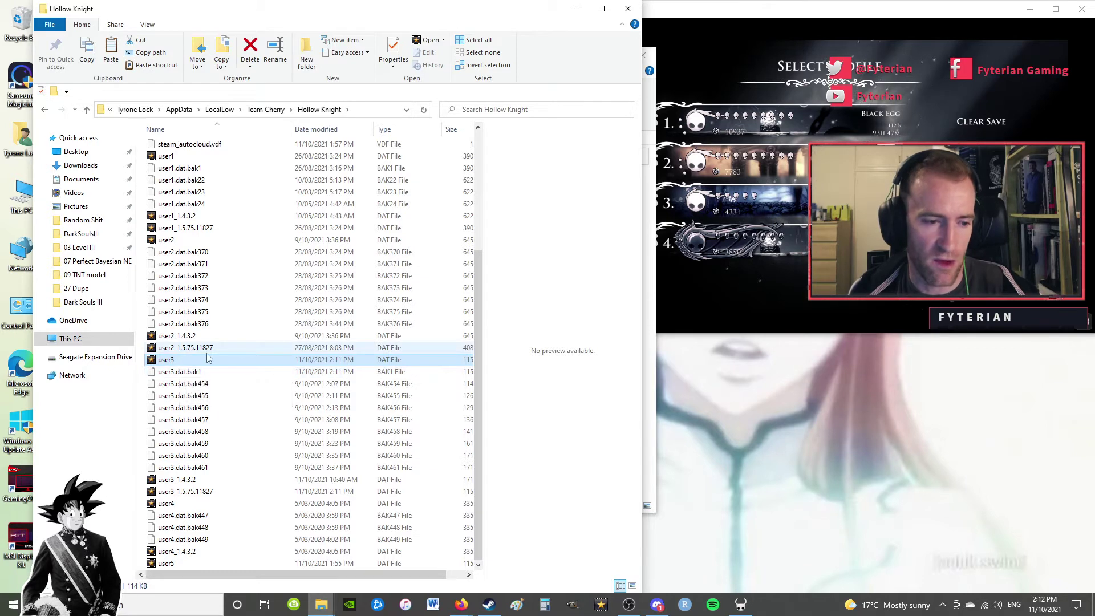
left_click_drag(207, 357, 25, 21)
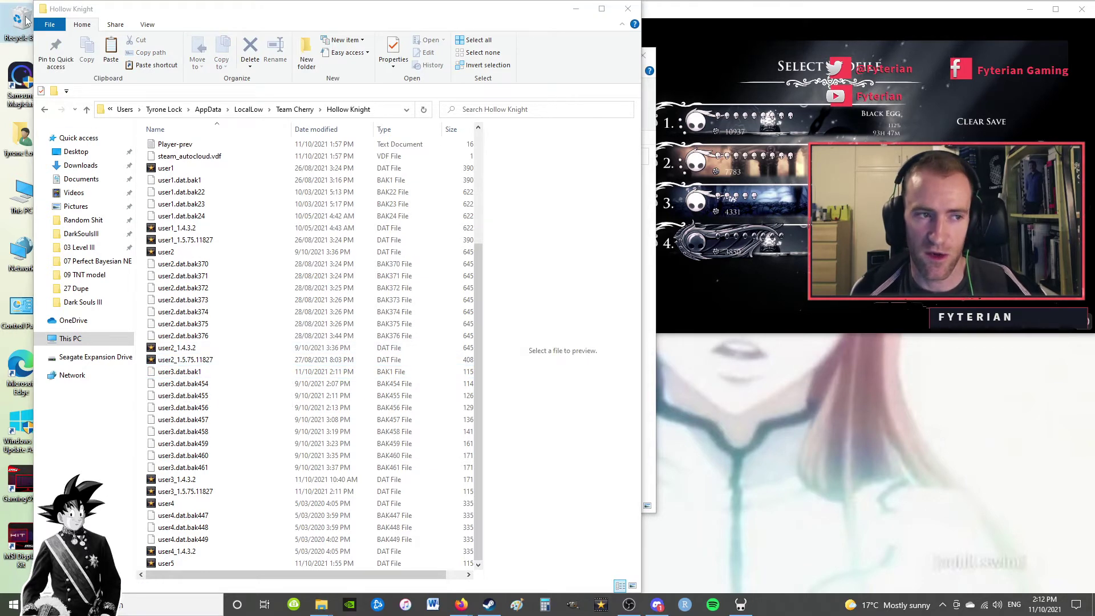
left_click(758, 11)
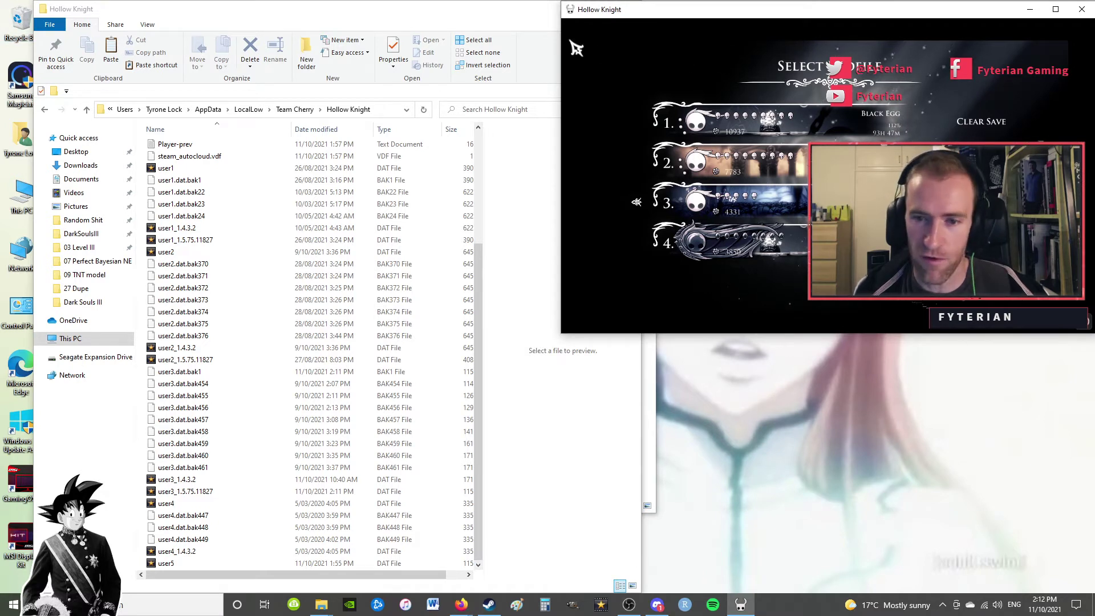
key("Escape")
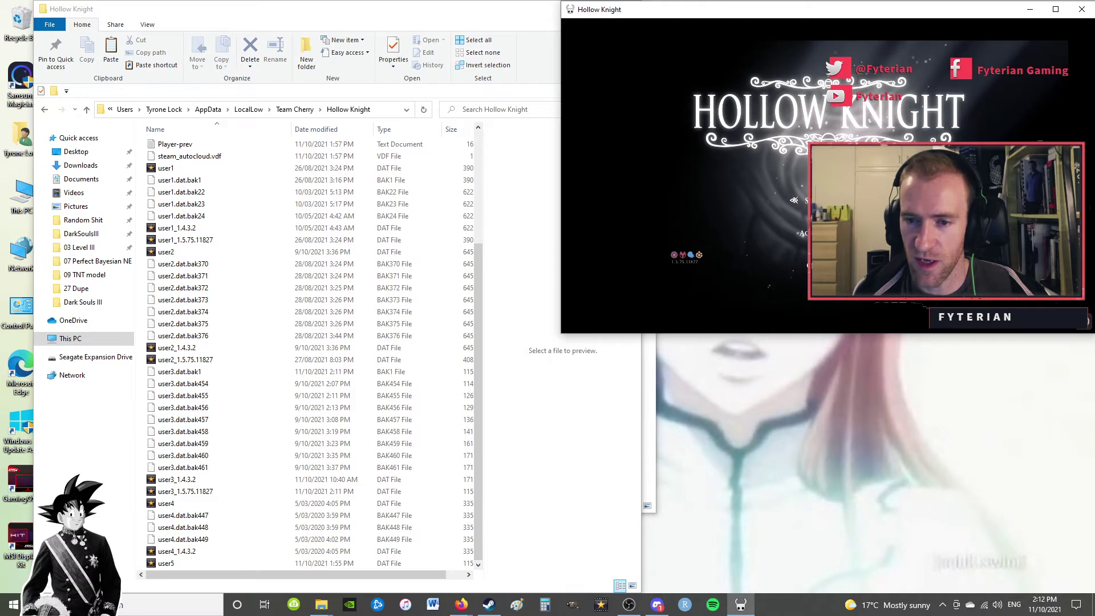
left_click(828, 201)
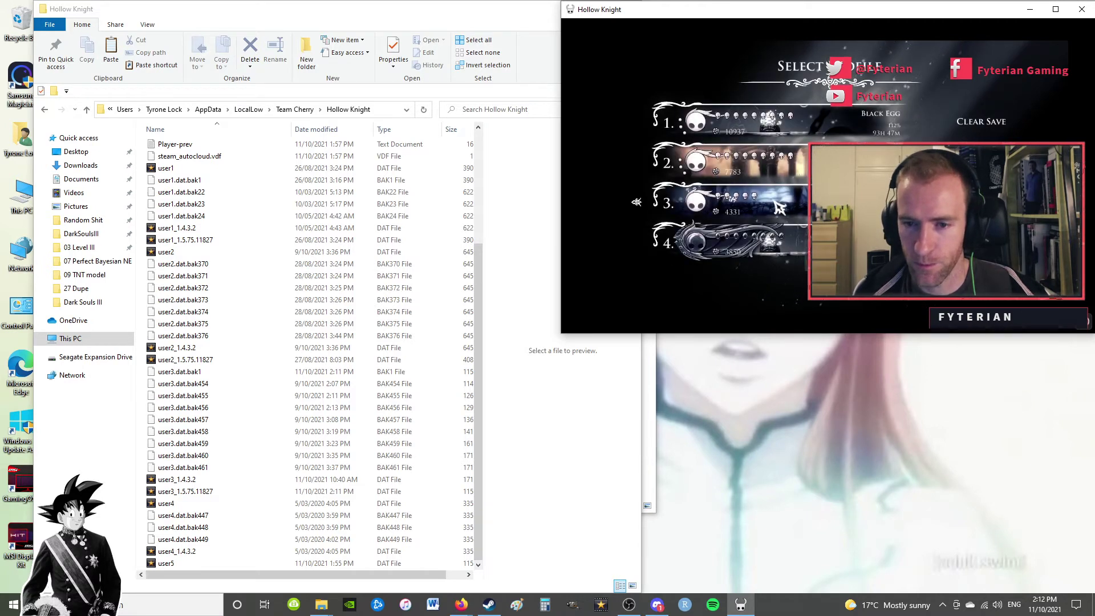
key("Escape")
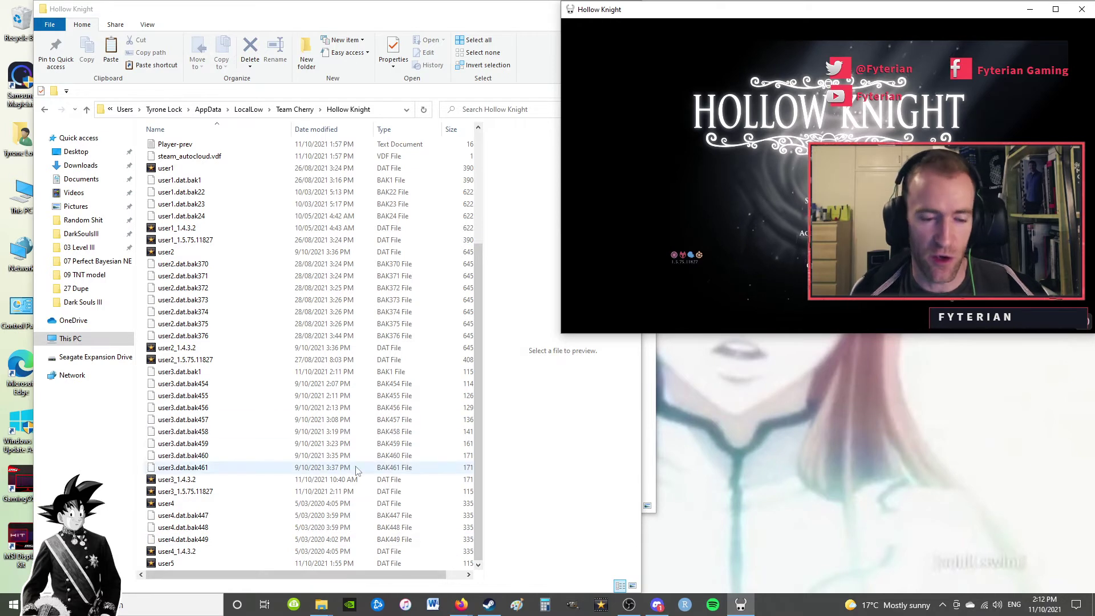
left_click(319, 610)
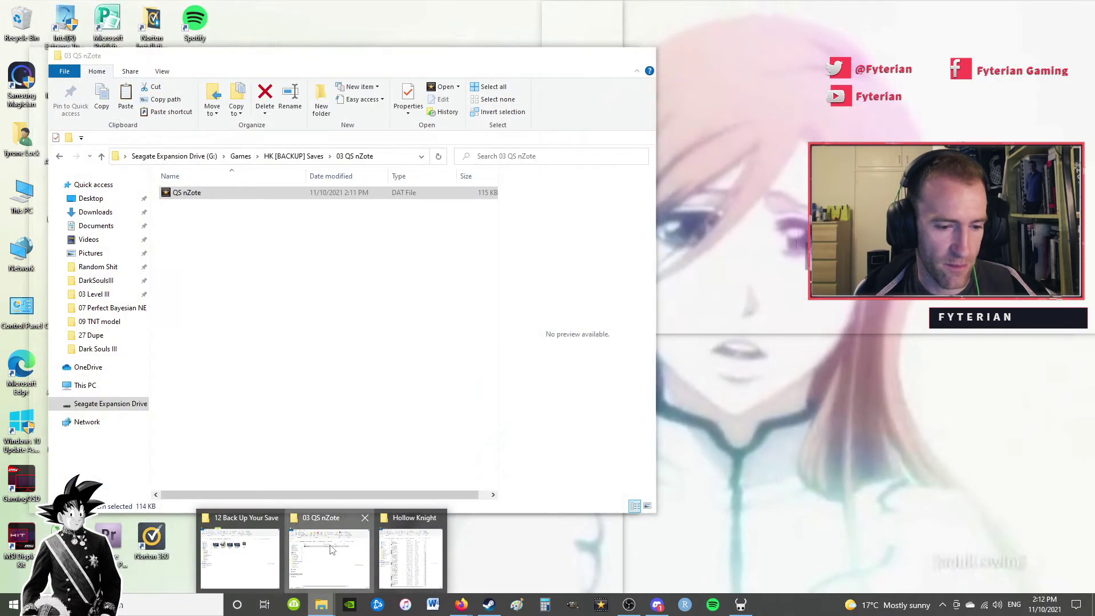
Copy 03 Practice File from HK [BACKUP] Saves\03 PRACTICE\00 BASE.
left_click(333, 549)
left_click(305, 158)
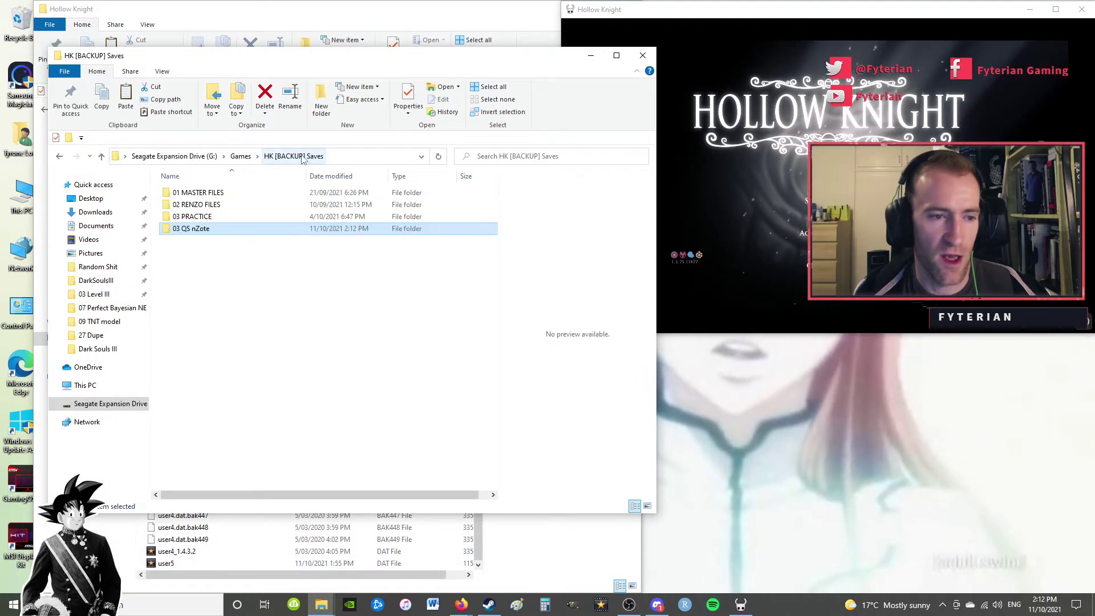
double_click(202, 218)
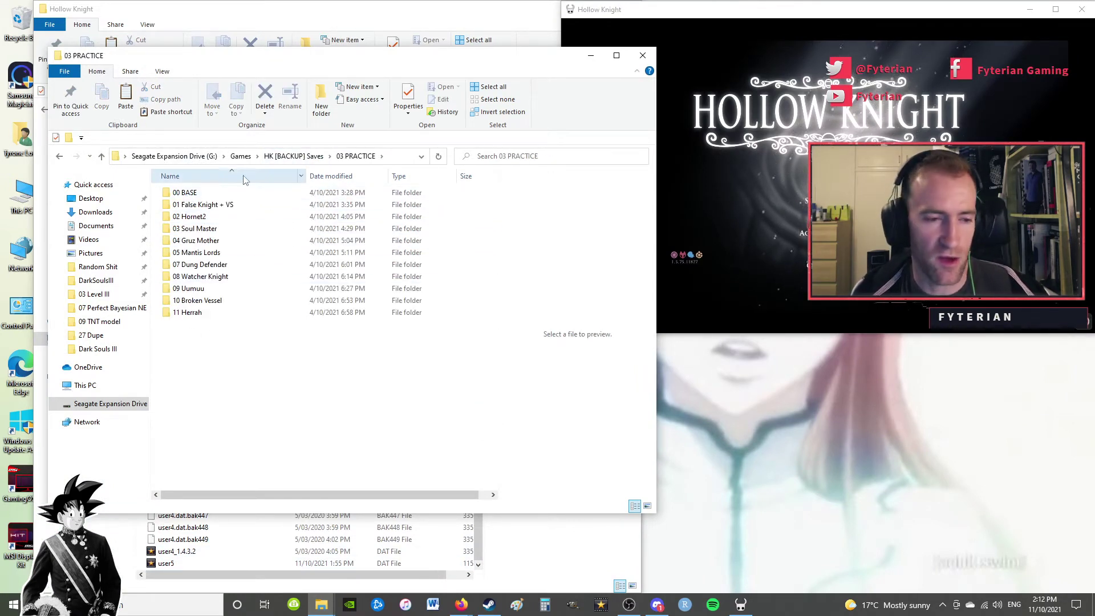
left_click(192, 193)
double_click(192, 193)
left_click(205, 196)
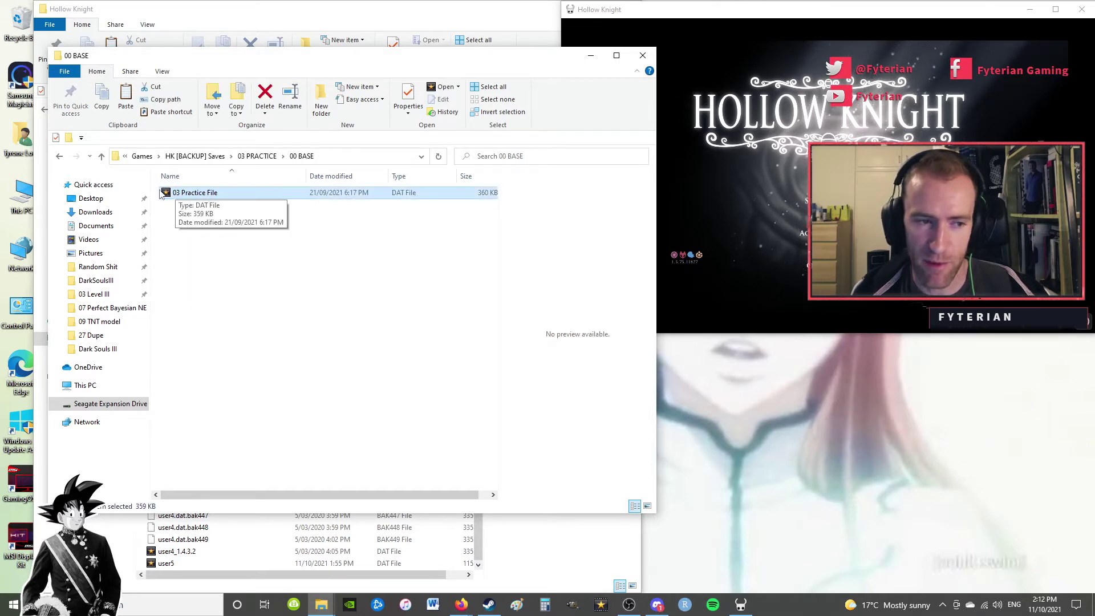
right_click(205, 195)
left_click(227, 375)
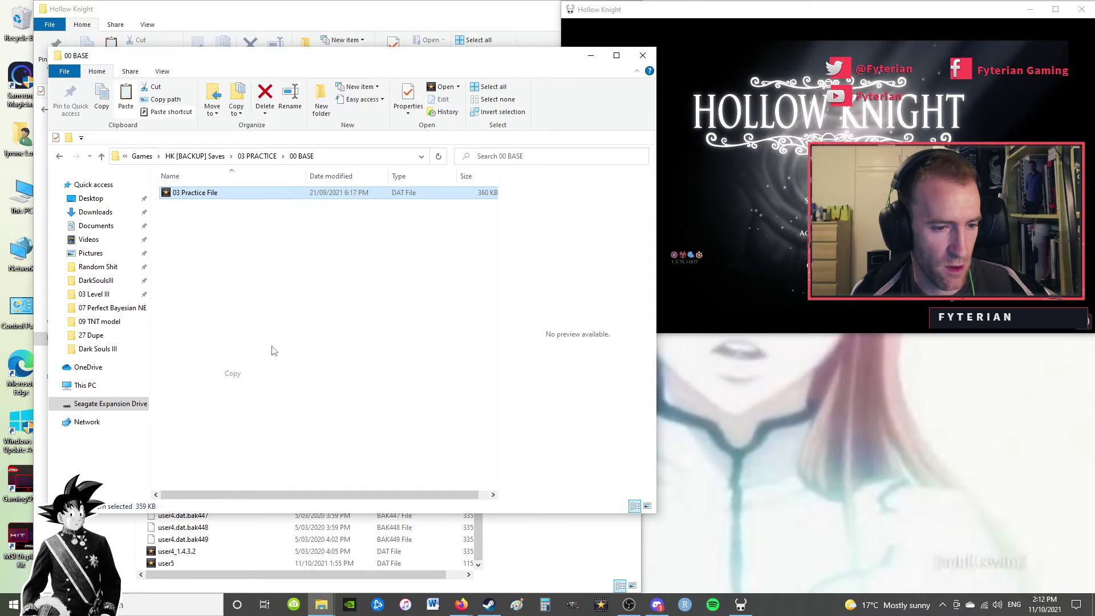
Paste 03 Practice File into the Hollow Knight save folder.
left_click(590, 55)
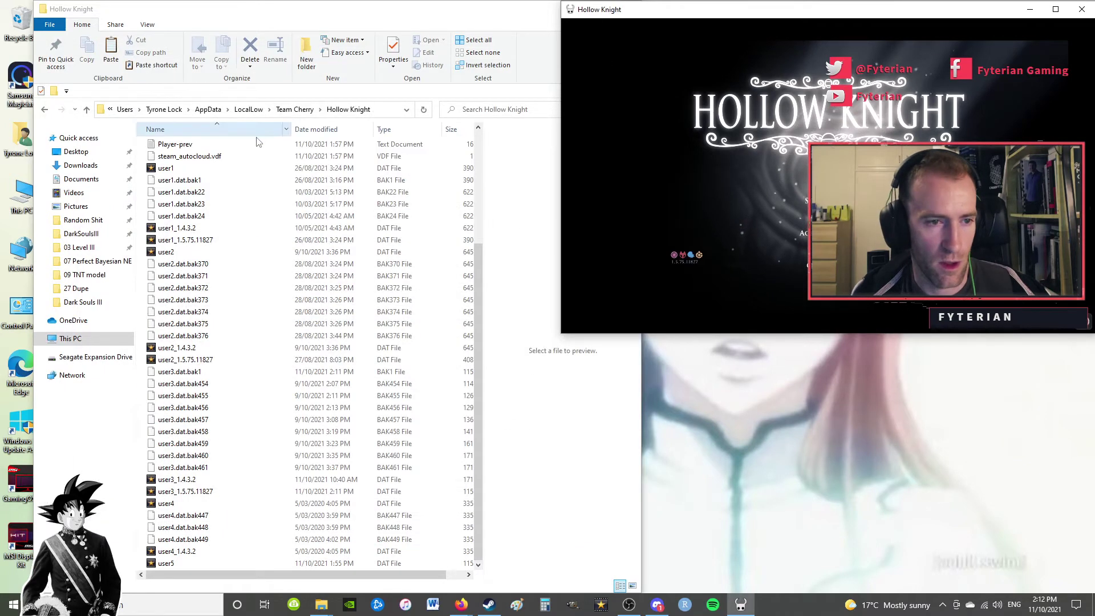
right_click(270, 240)
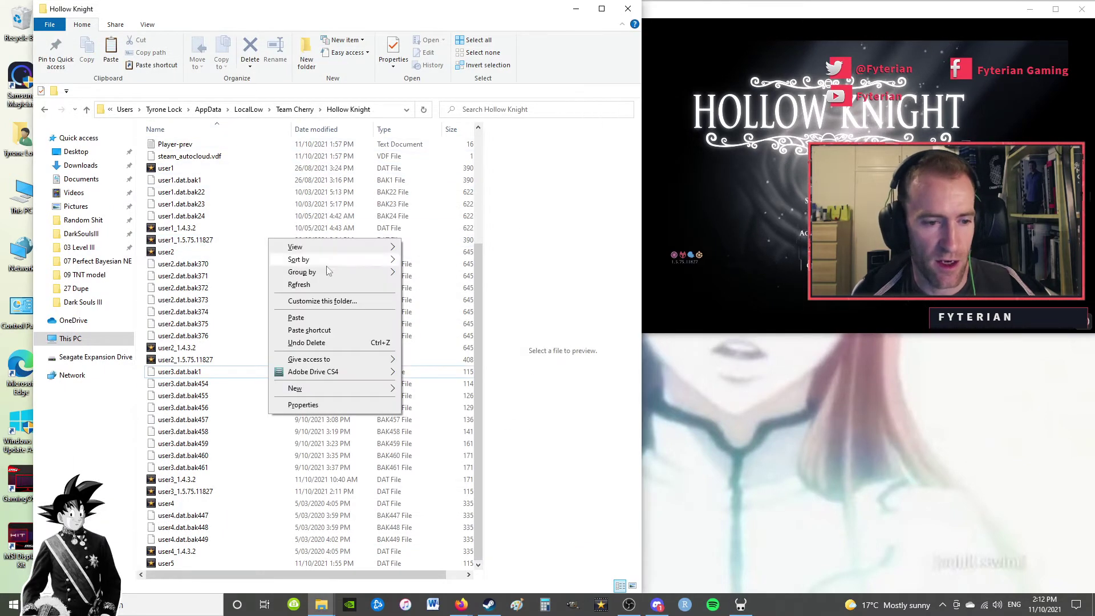
left_click(296, 317)
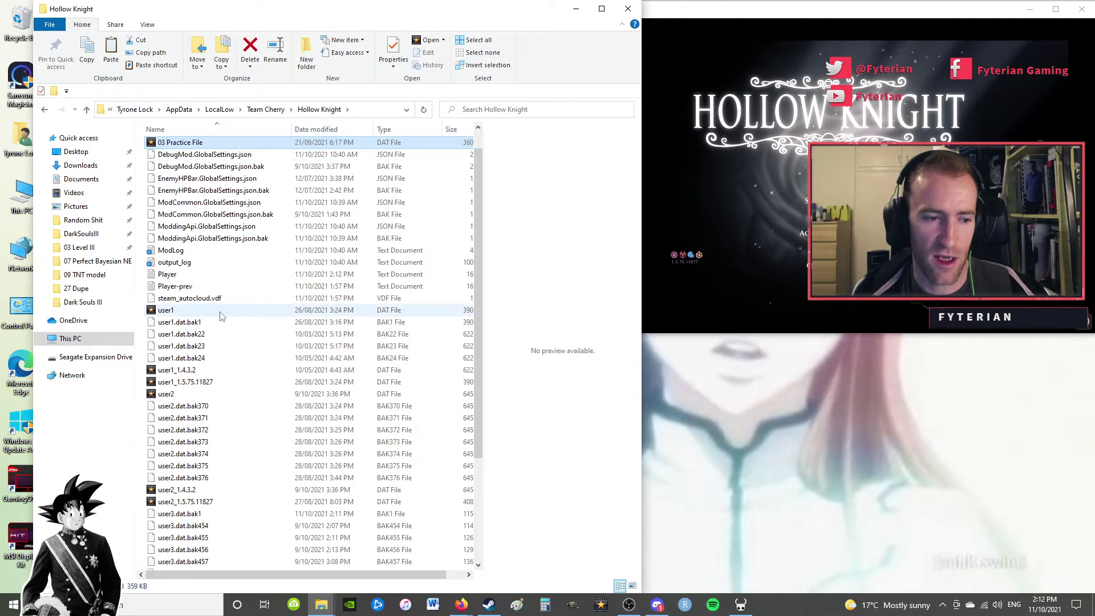
scroll(211, 319, "down", 4)
scroll(254, 446, "up", 4)
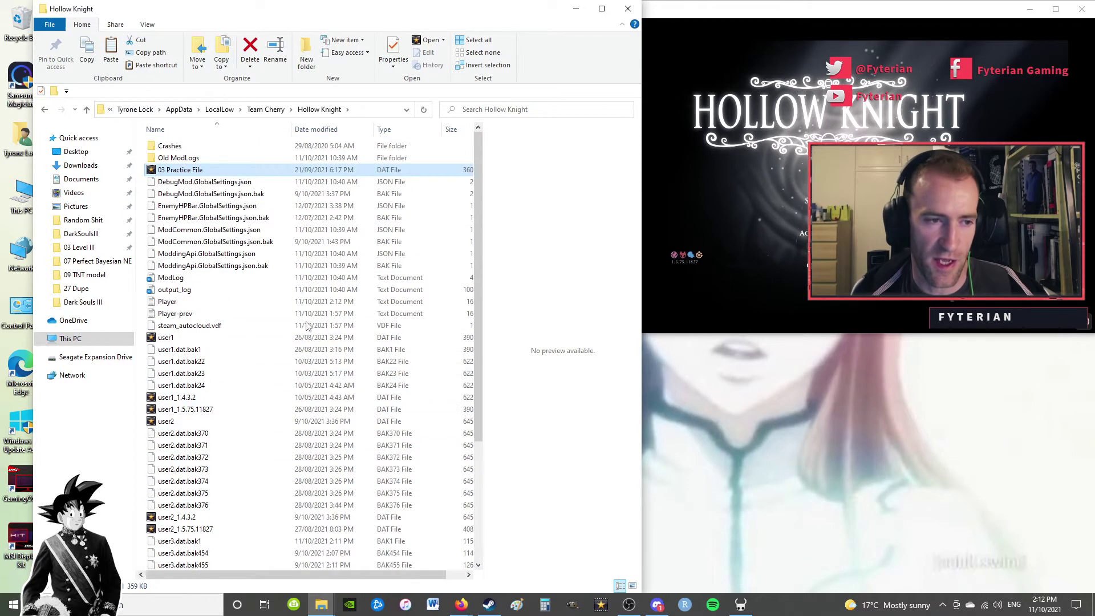
scroll(248, 399, "down", 4)
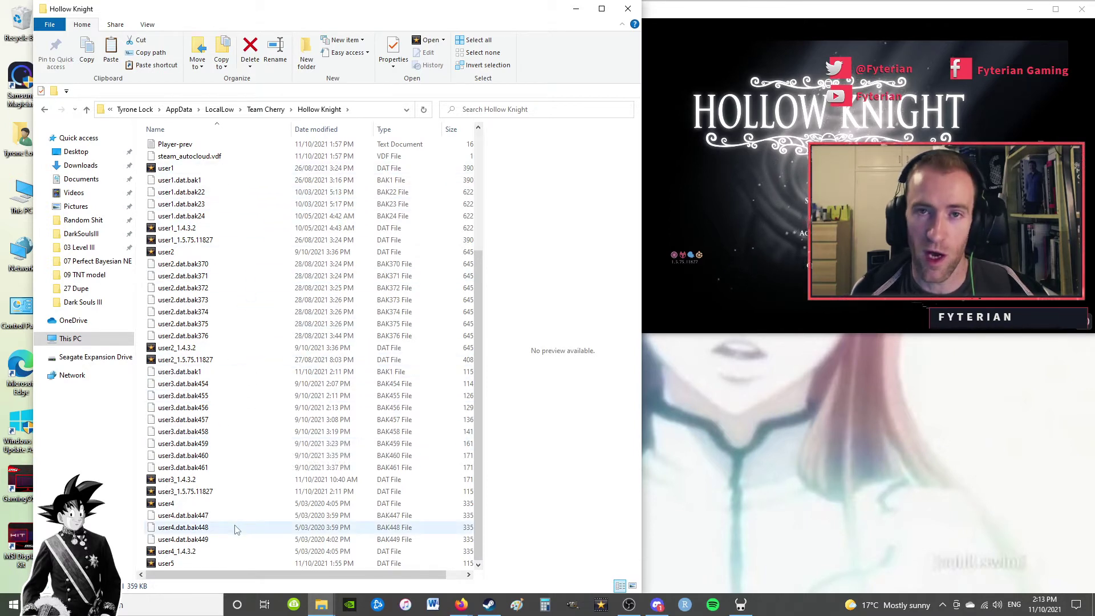
scroll(236, 513, "up", 5)
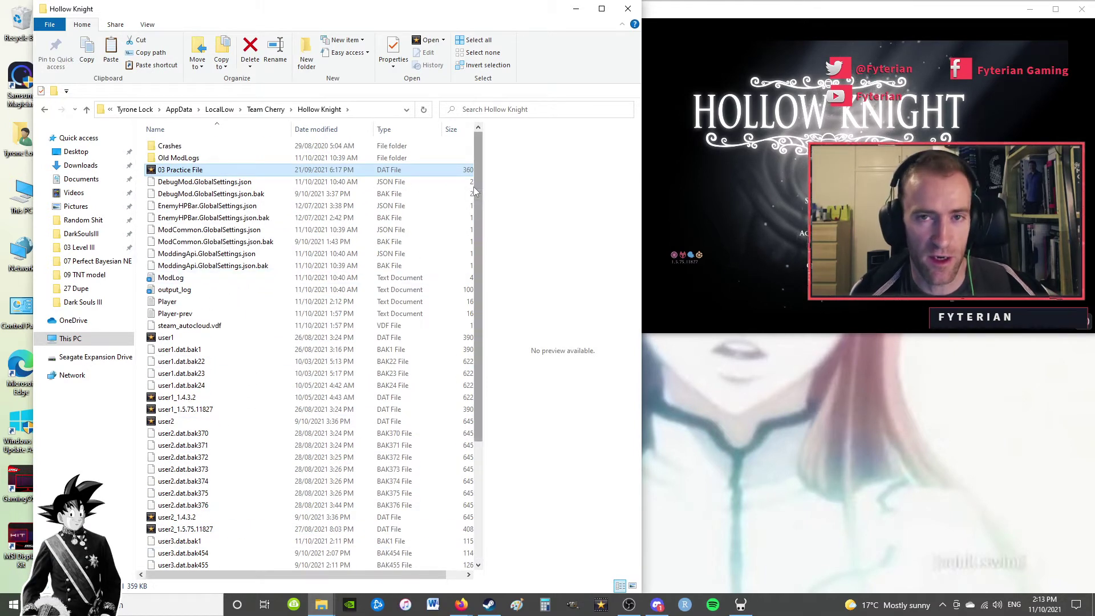
Rename 03 Practice File to user3 and bring up the game's profile selection.
left_click(188, 171)
type("user3")
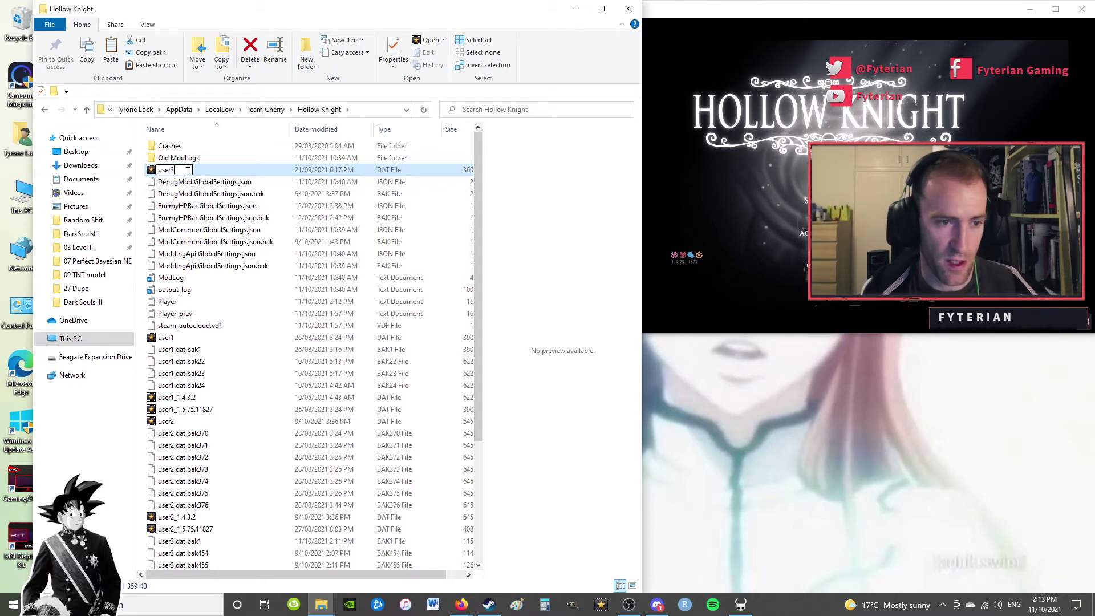
key("Return")
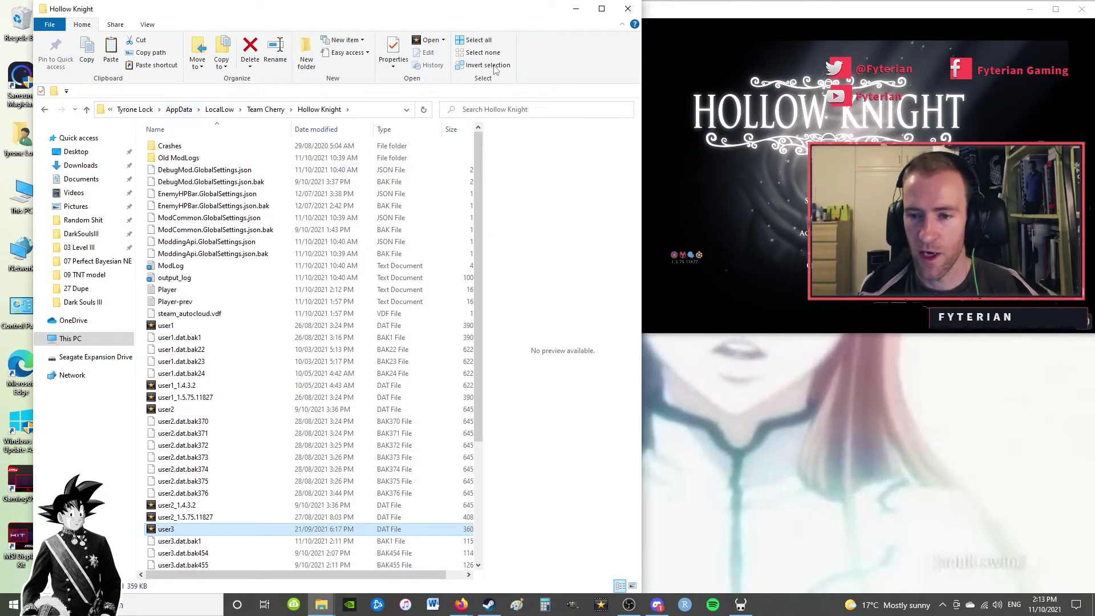
left_click(747, 12)
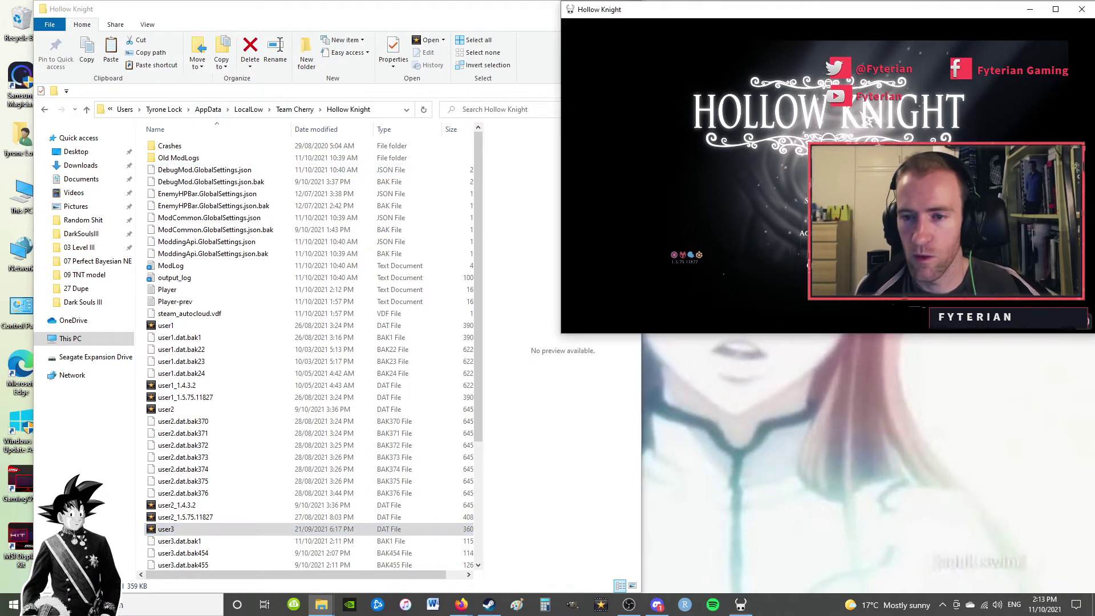
left_click(798, 200)
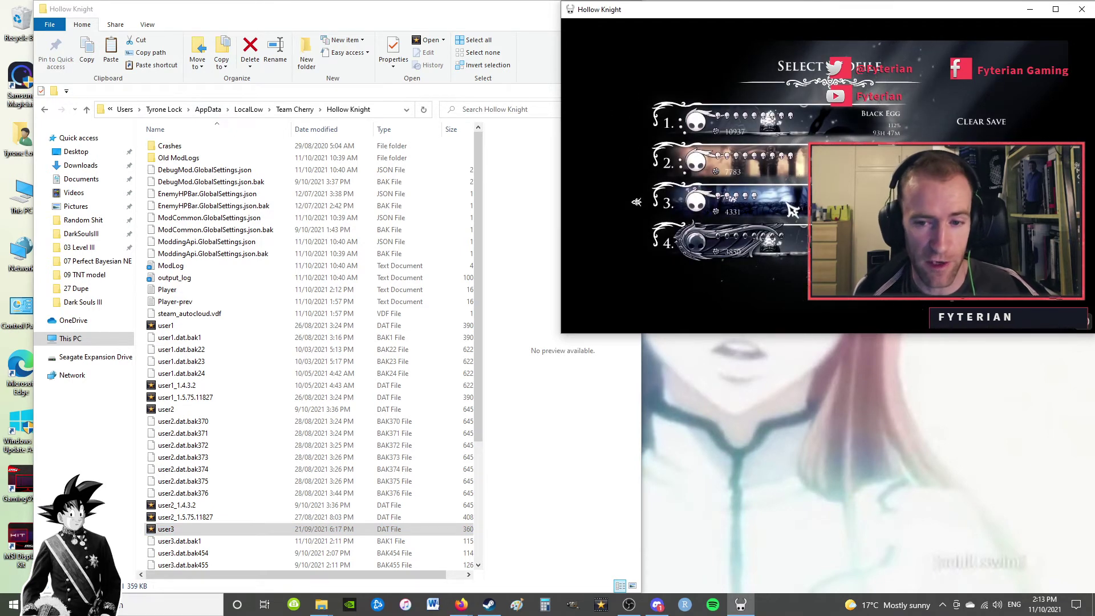
Load the practice save in profile slot 3 and start playing.
left_click(764, 196)
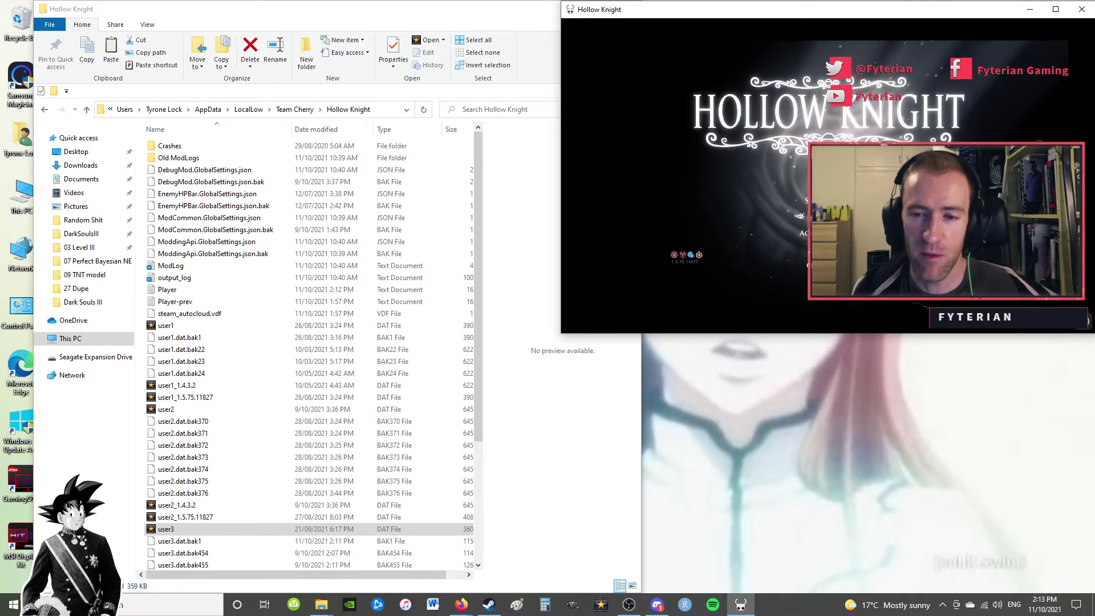
left_click(795, 200)
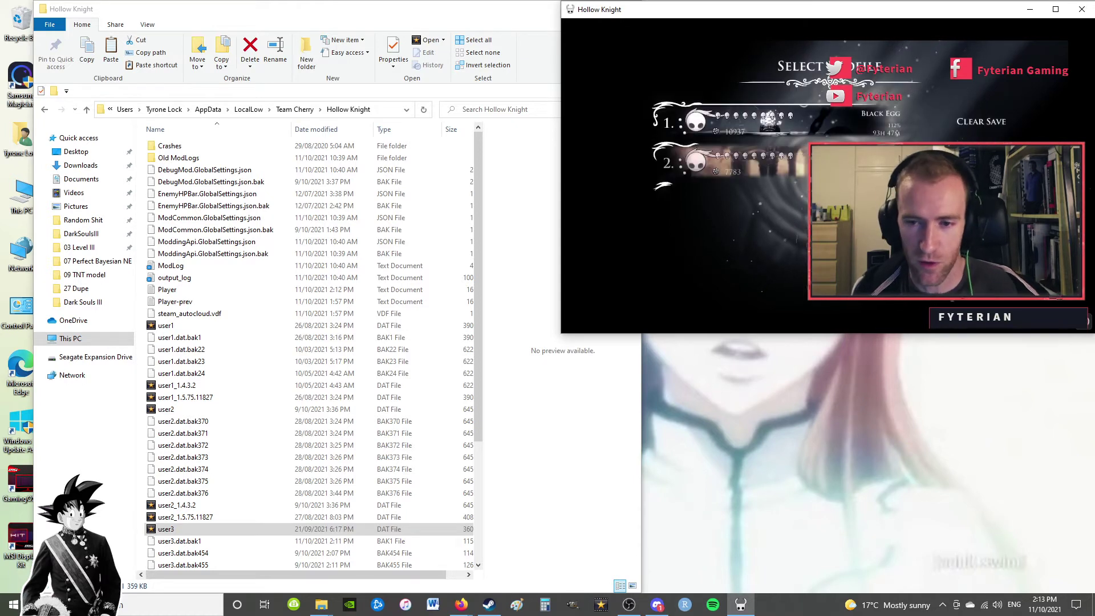
left_click(729, 198)
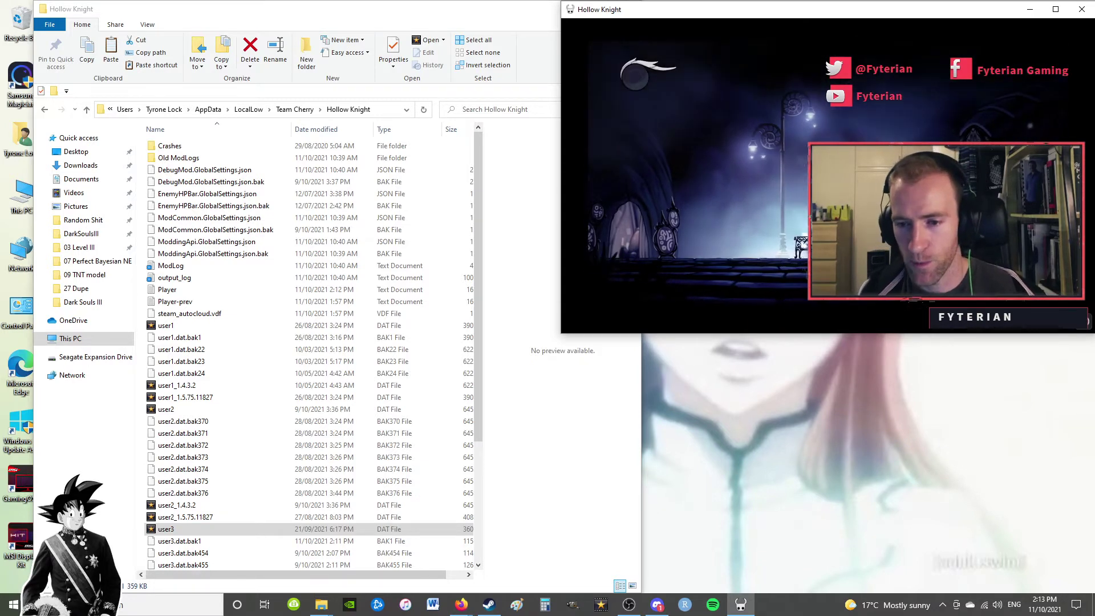
Walk the knight right through Dirtmouth toward the domed building, then back left past the bench.
key("Right")
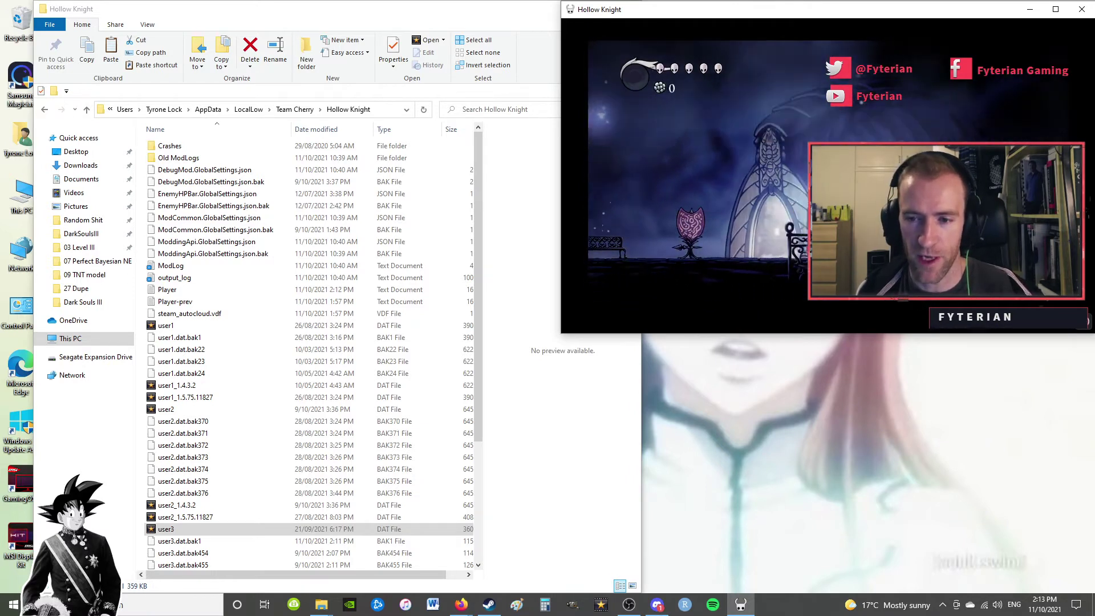
key("Right")
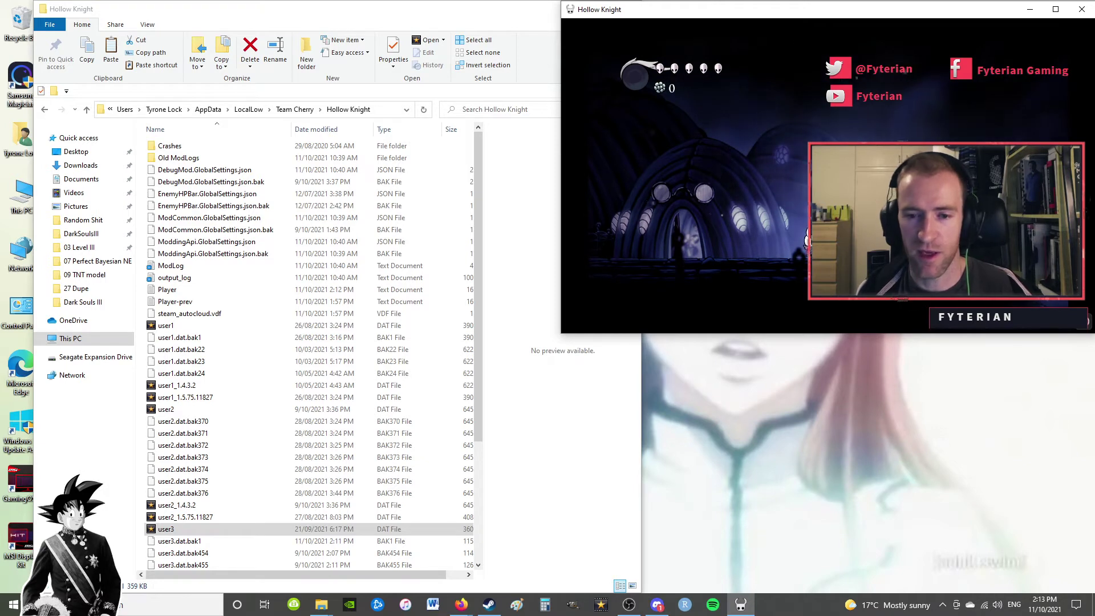
key("Right")
key("Right")
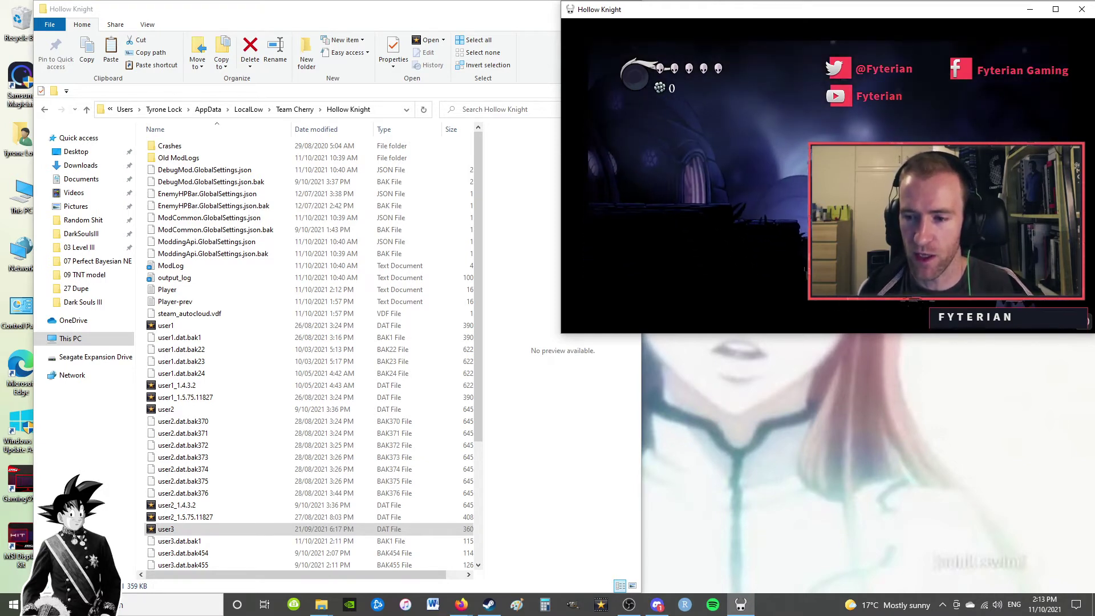
key("Right")
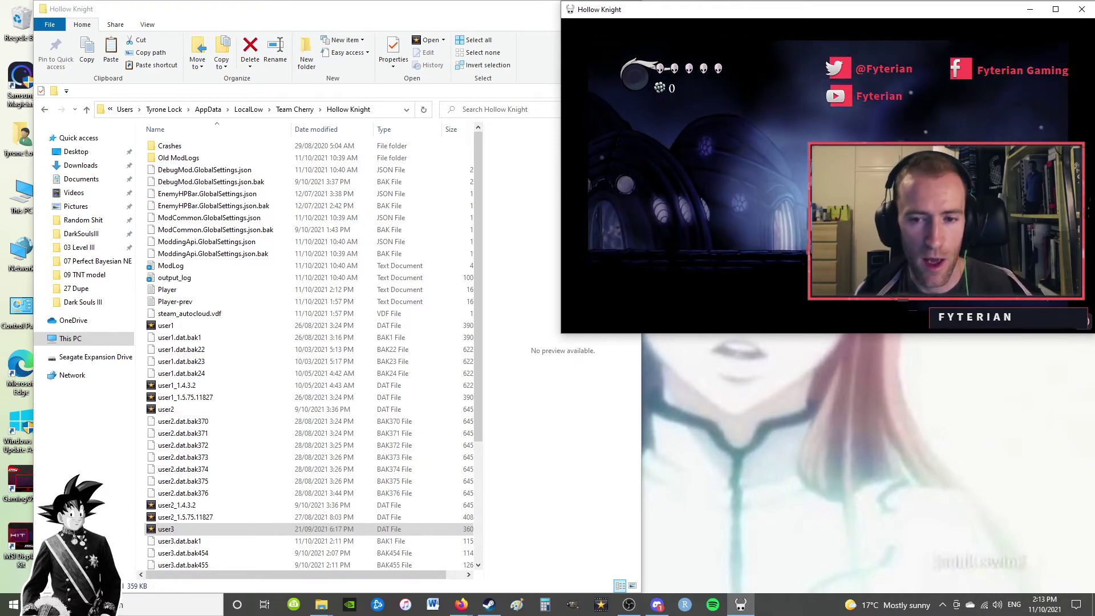
key("Right")
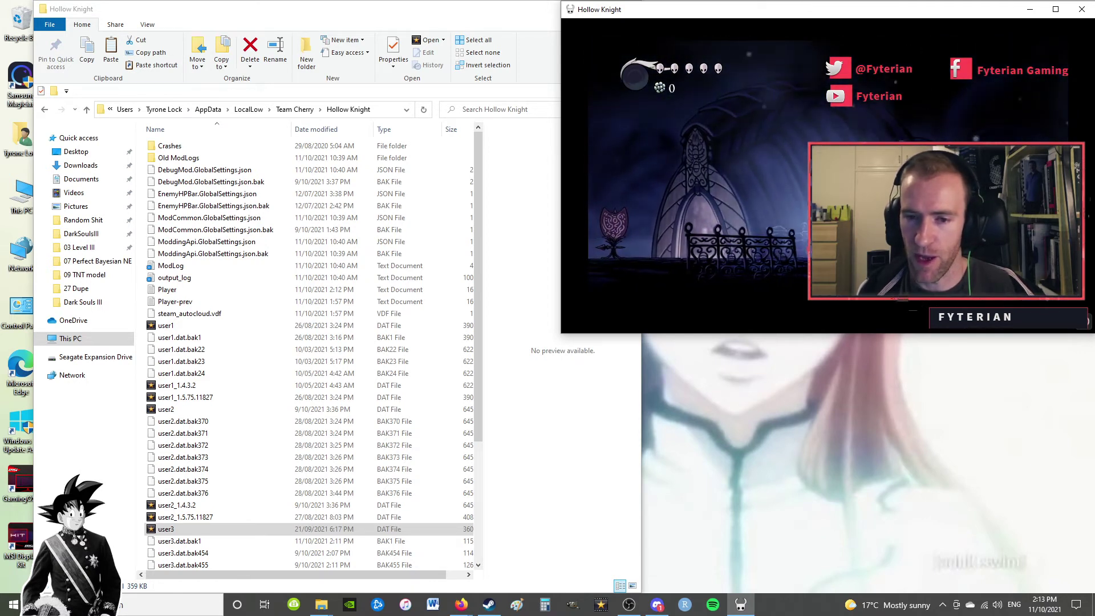
key("Left")
key("Left")
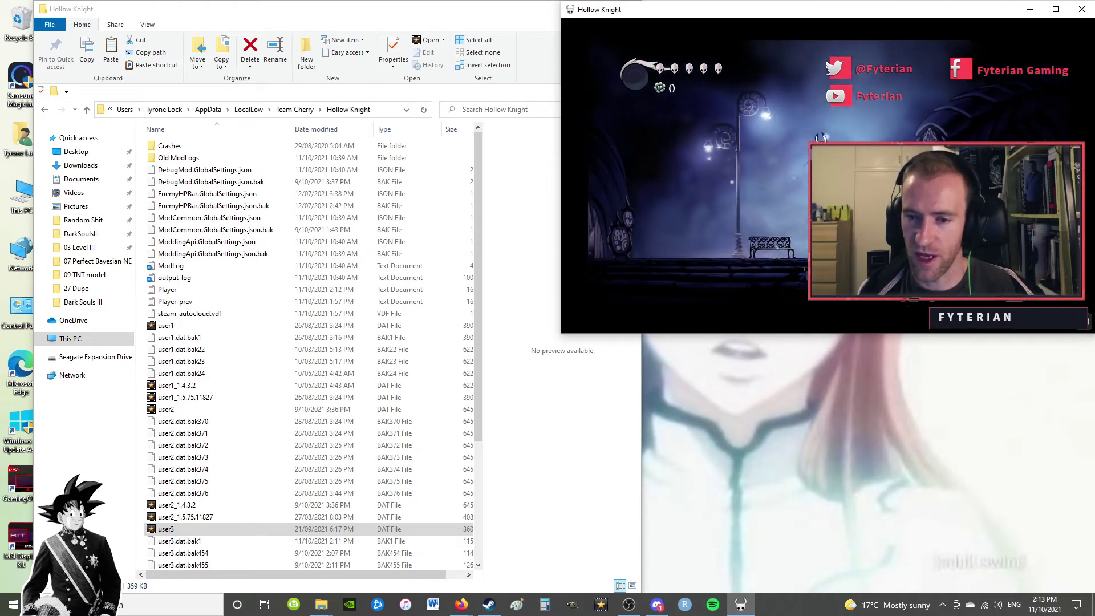
key("Left")
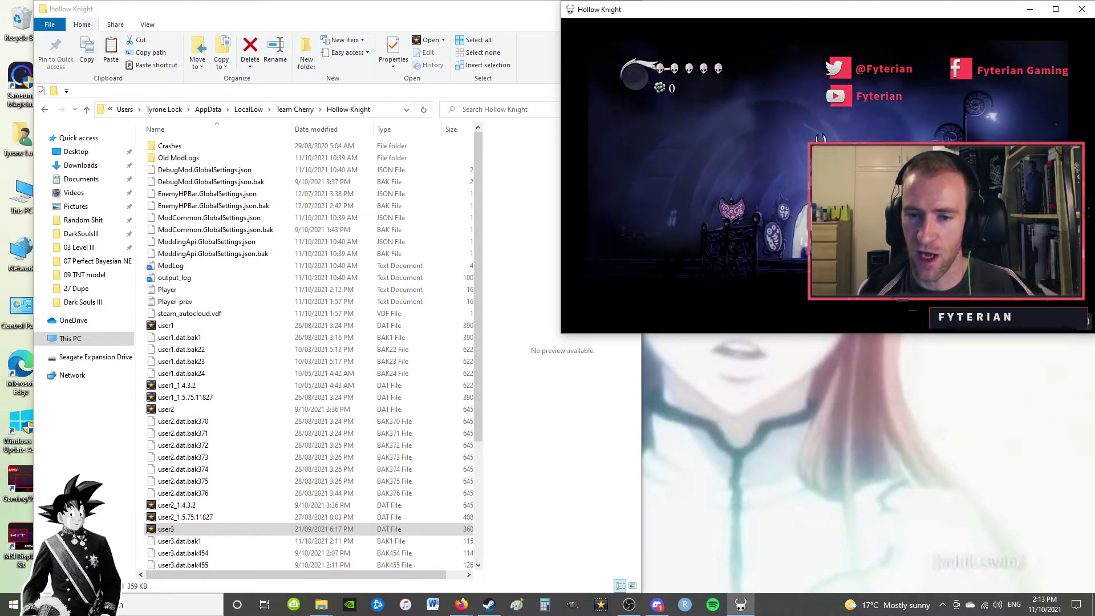
key("Left")
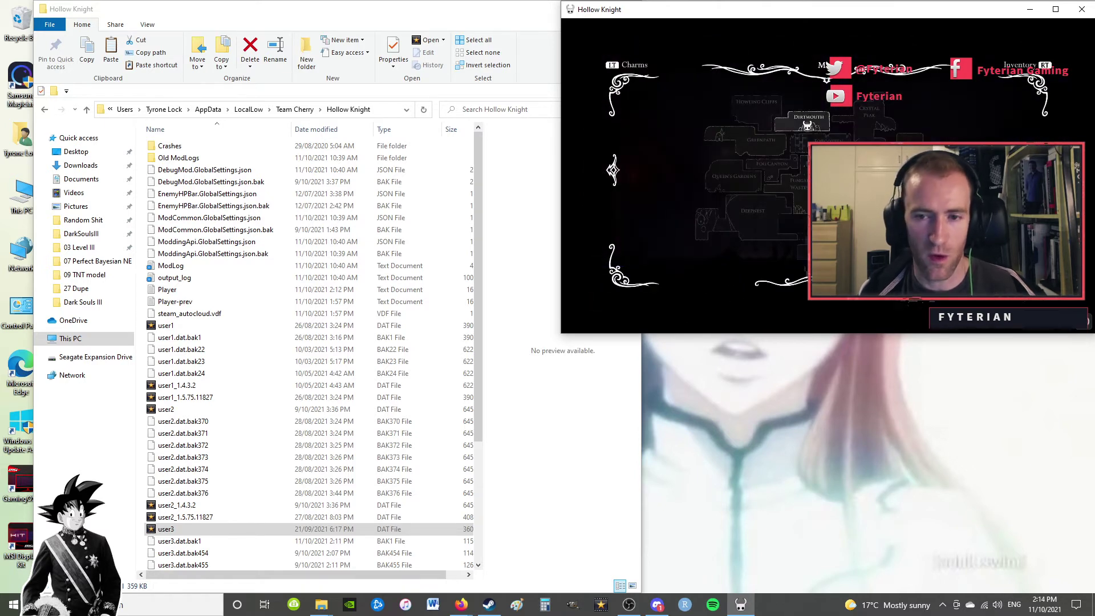
Check the detailed area map and station travel destinations, then return the knight to Dirtmouth.
key("Return")
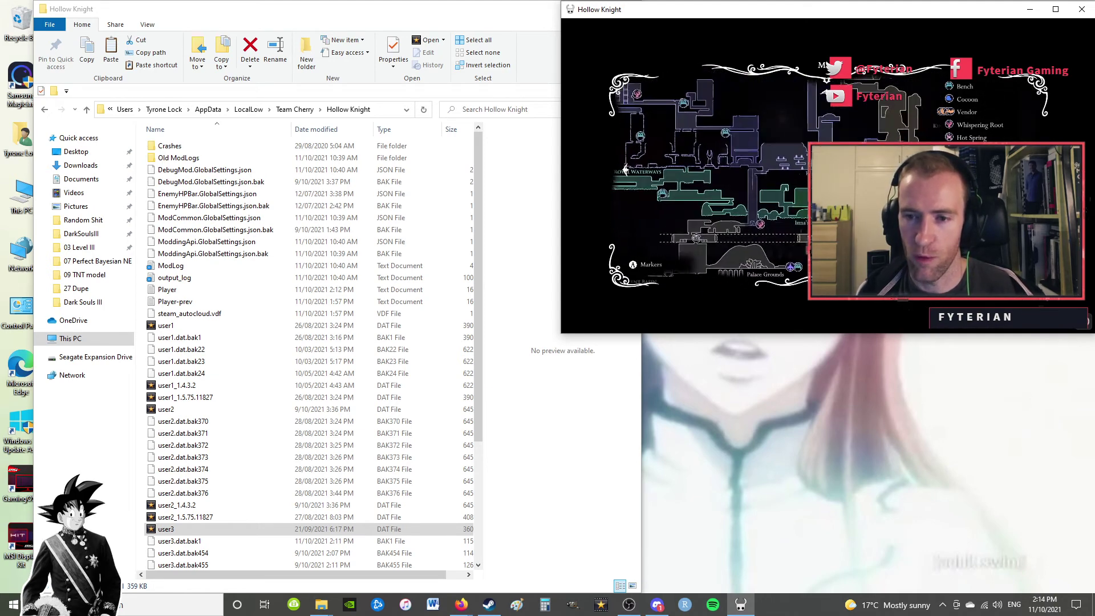
key("Escape")
key("Escape")
key("Up")
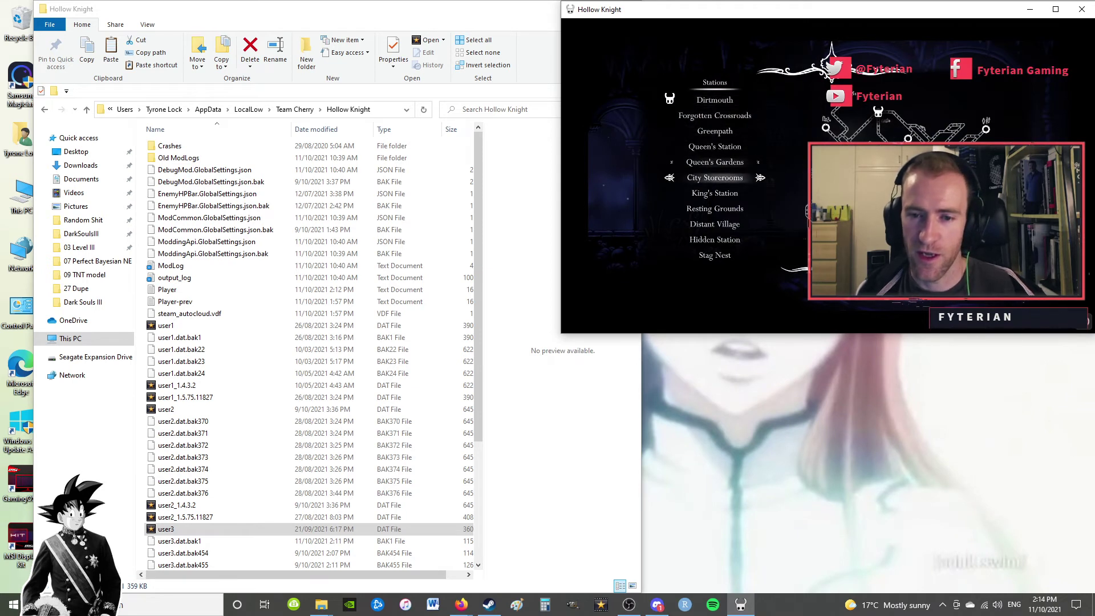
key("Escape")
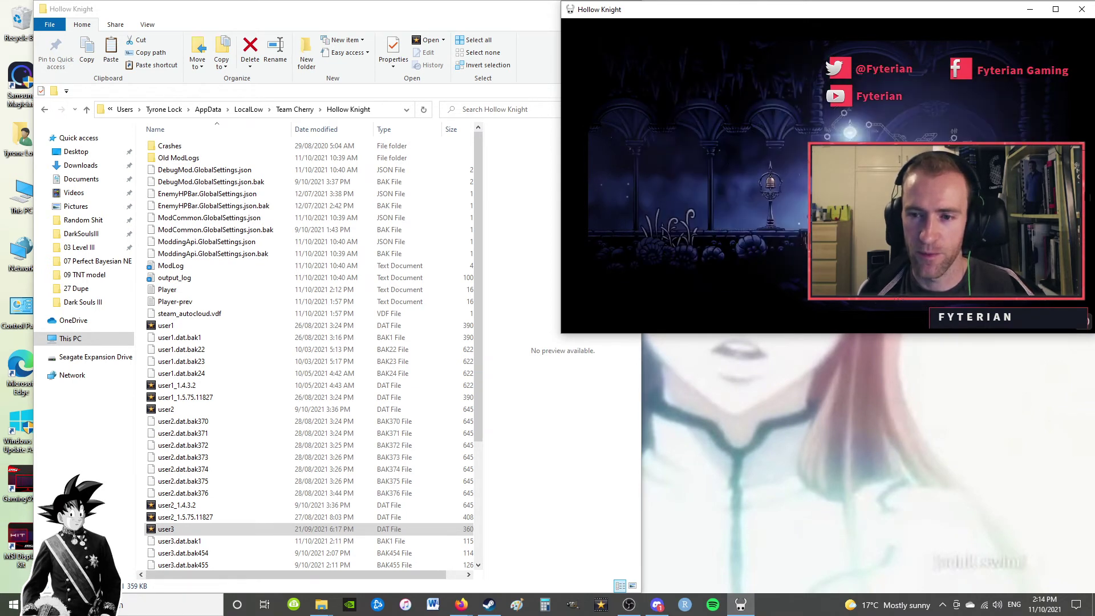
key("Right")
key("Right")
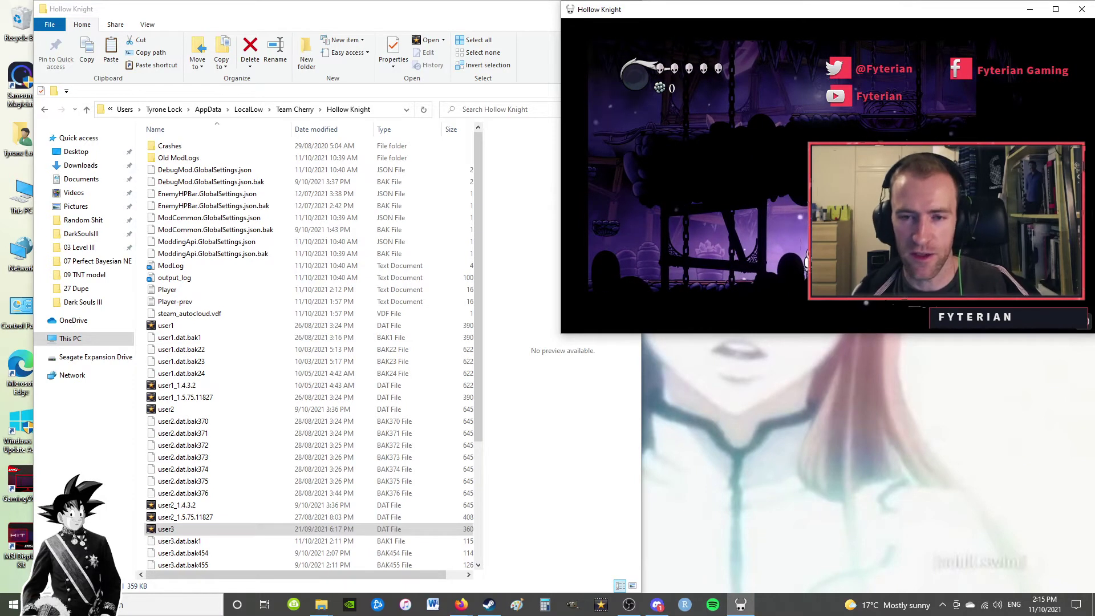
key("Escape")
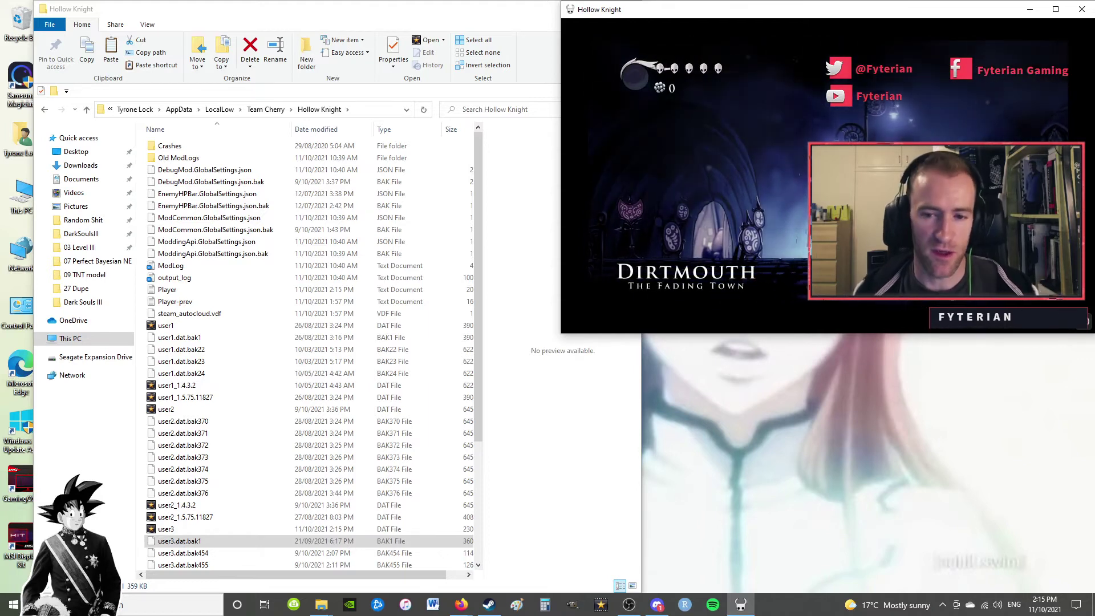
Look through the inventory and charms pages of the in-game menu, then resume play.
key("i")
key("bracketright")
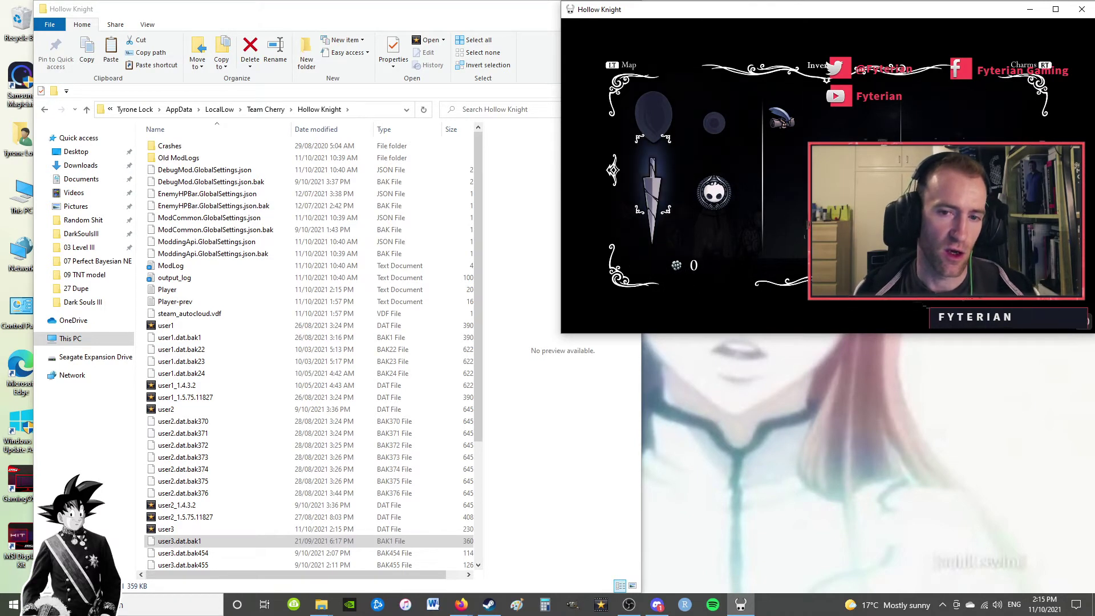
key("bracketright")
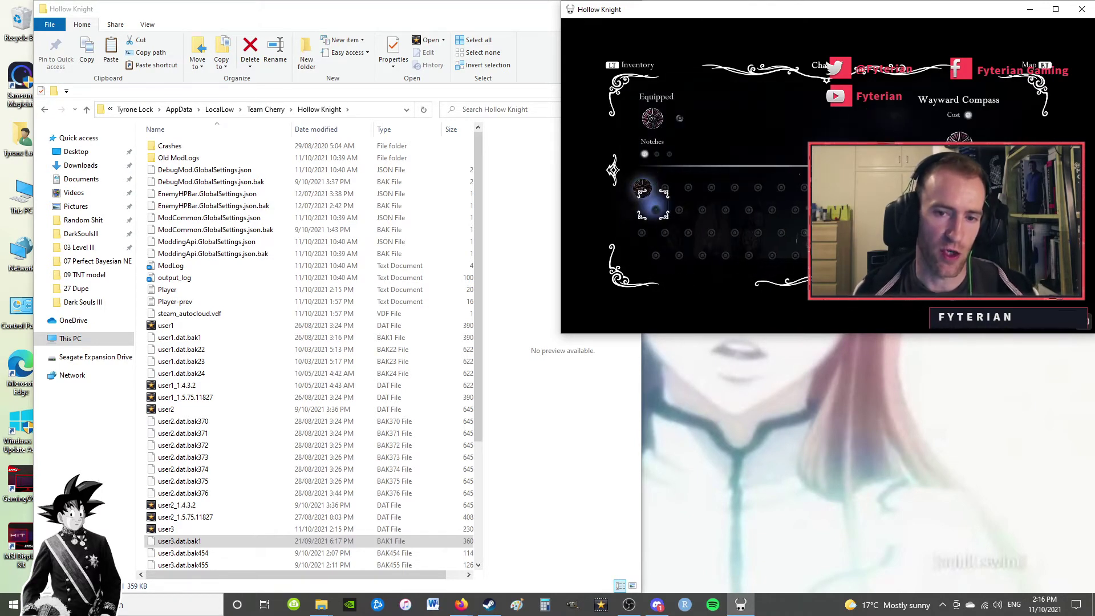
key("Left")
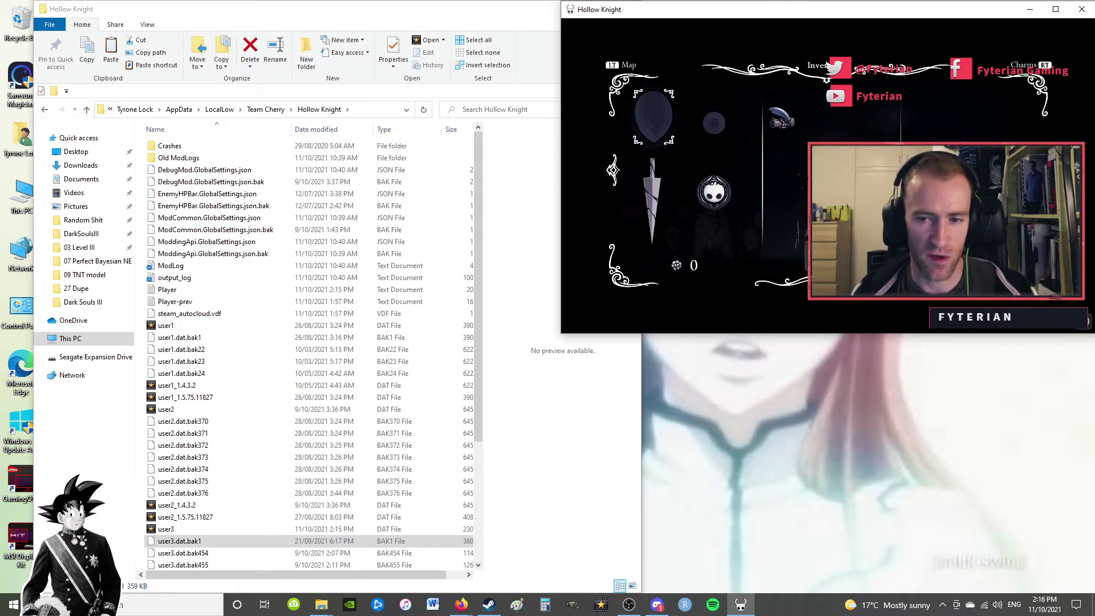
key("i")
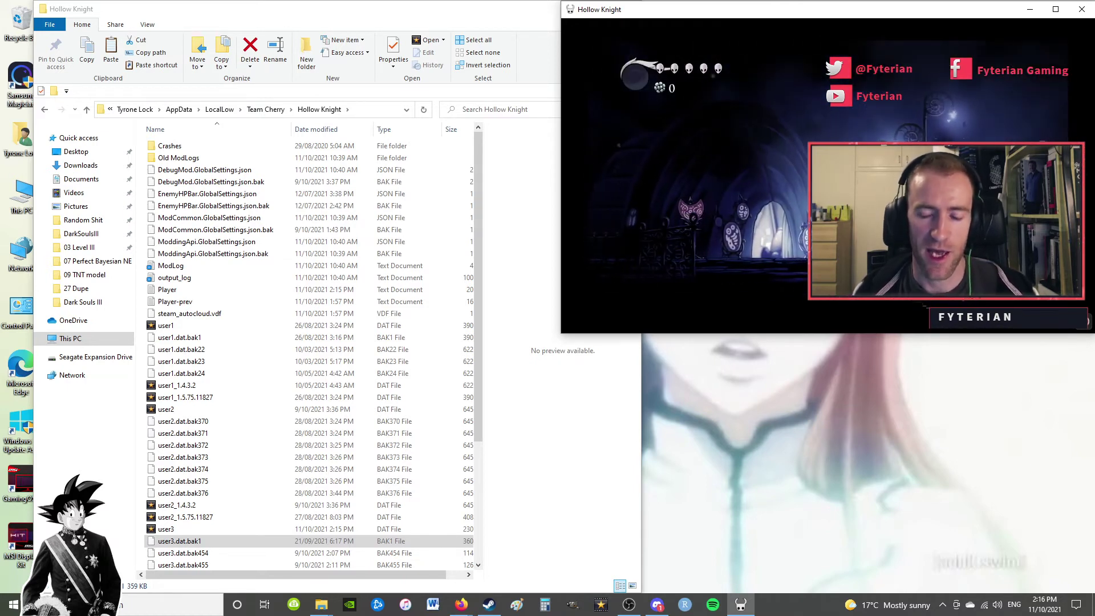
Walk the knight back and forth around the bench and lamp, then pause the game.
key("Right")
key("Right")
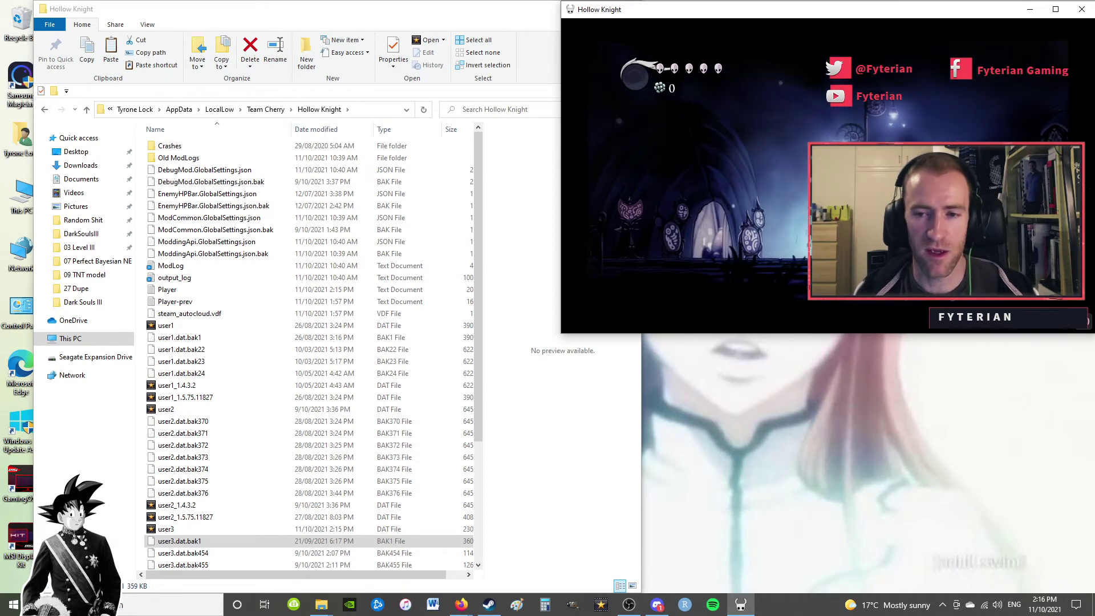
key("Right")
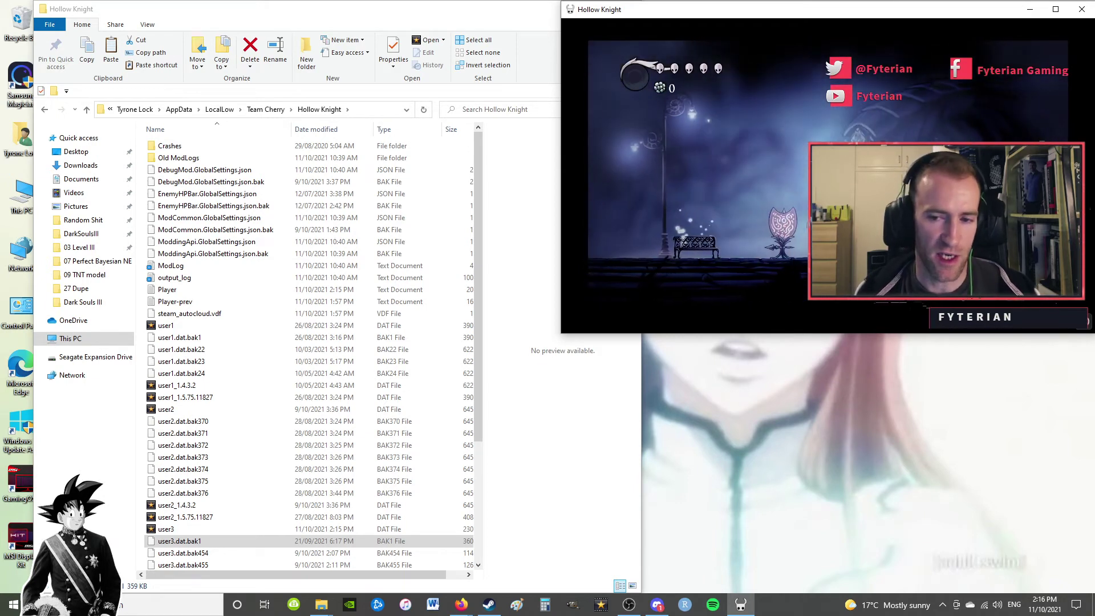
key("Right")
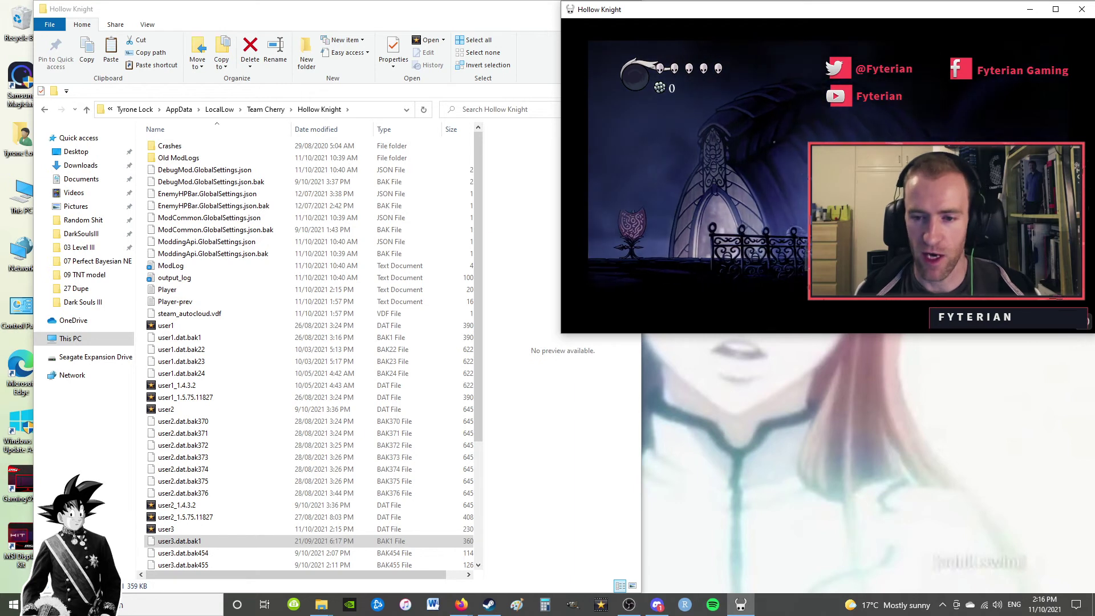
key("Left")
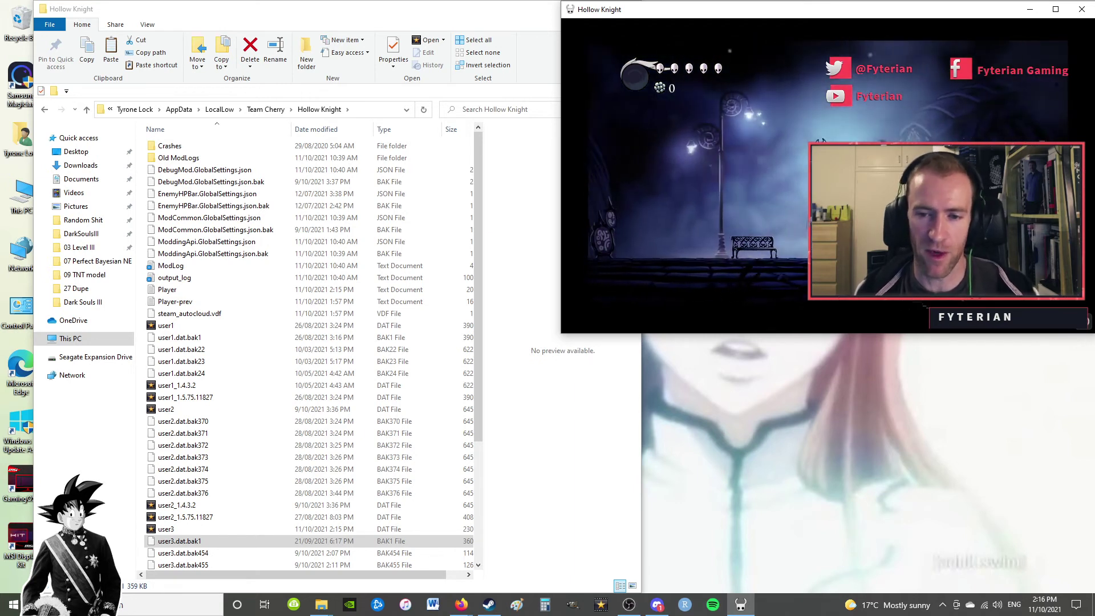
key("Left")
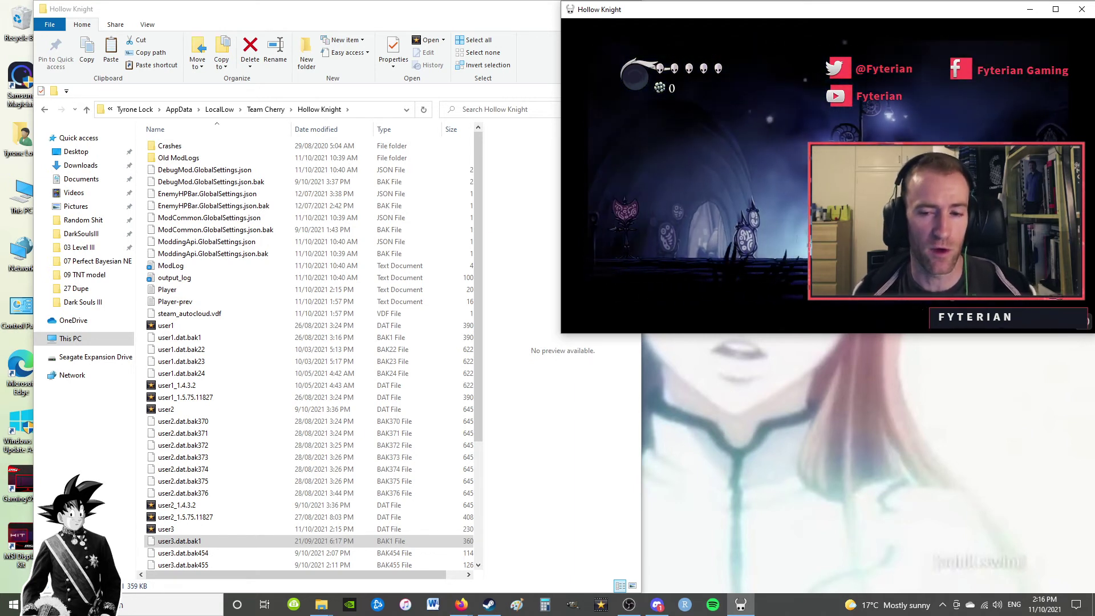
key("Right")
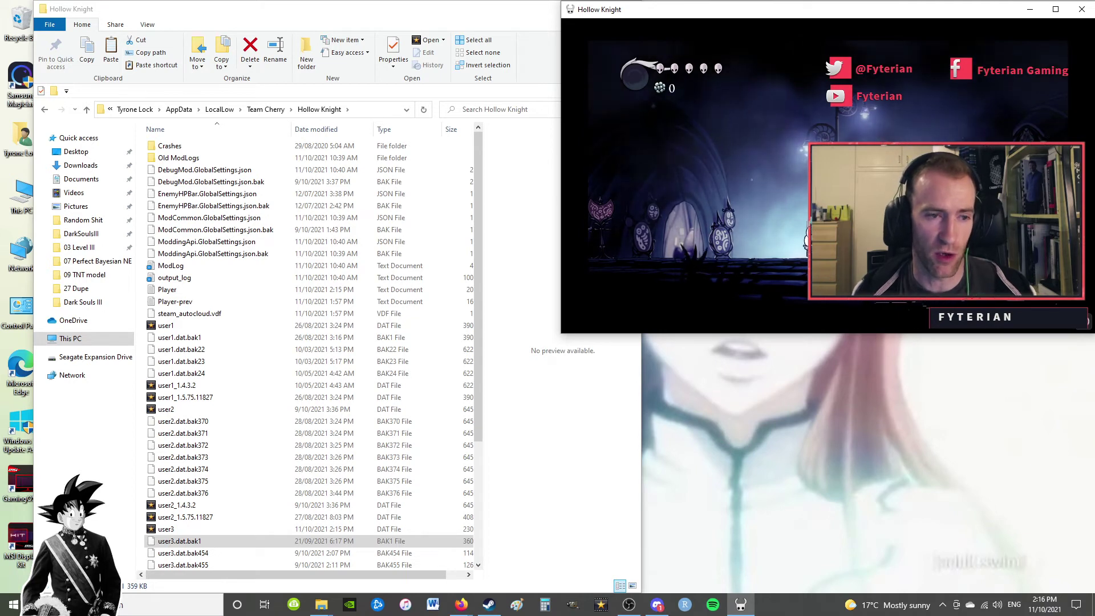
key("Left")
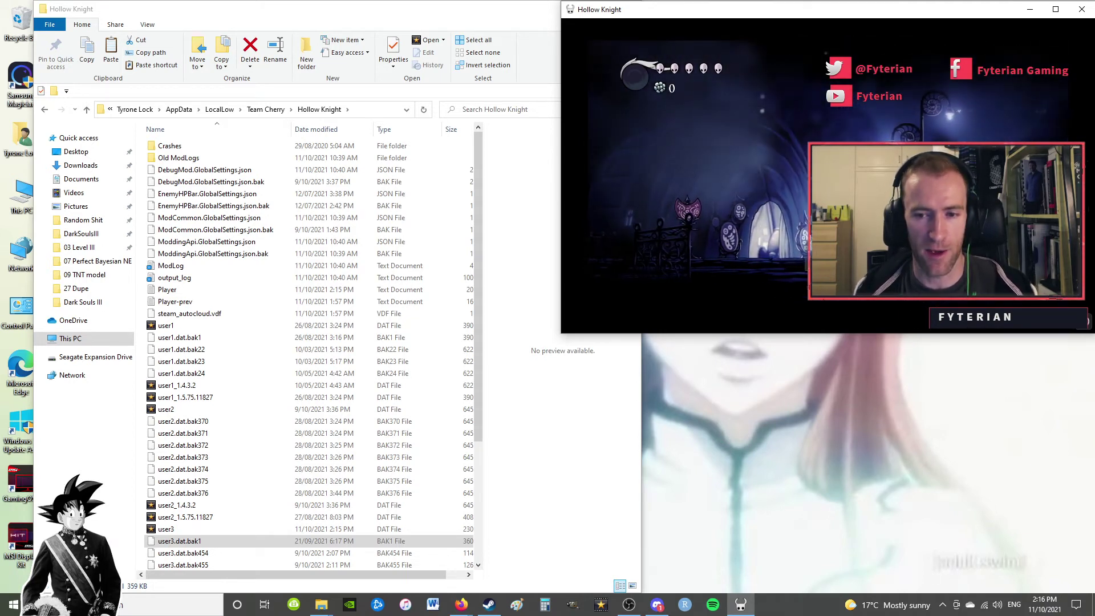
key("Right")
key("Left")
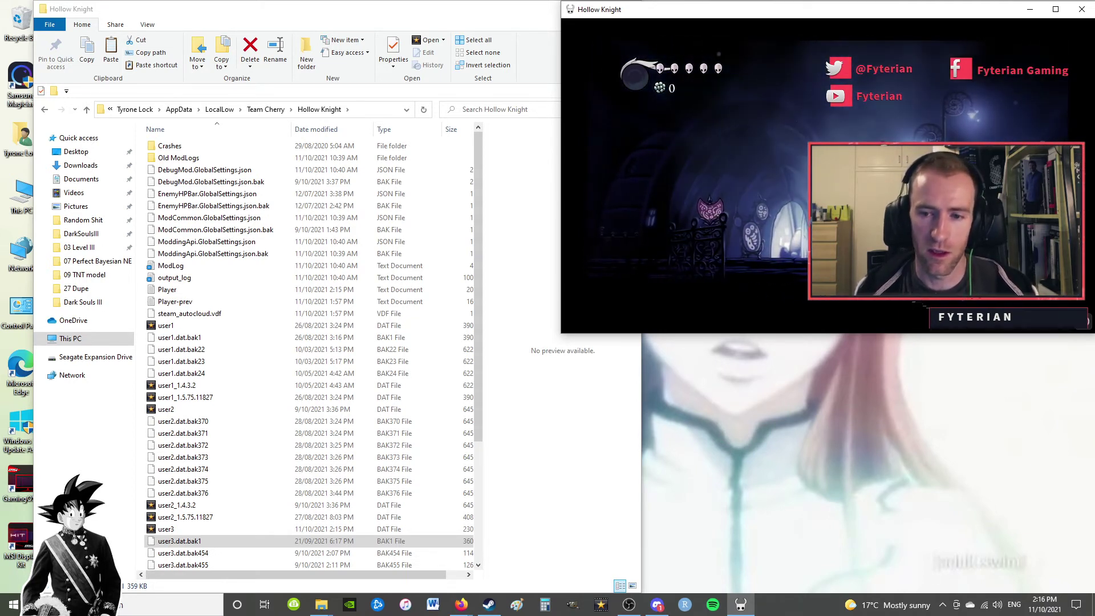
key("Right")
key("Left")
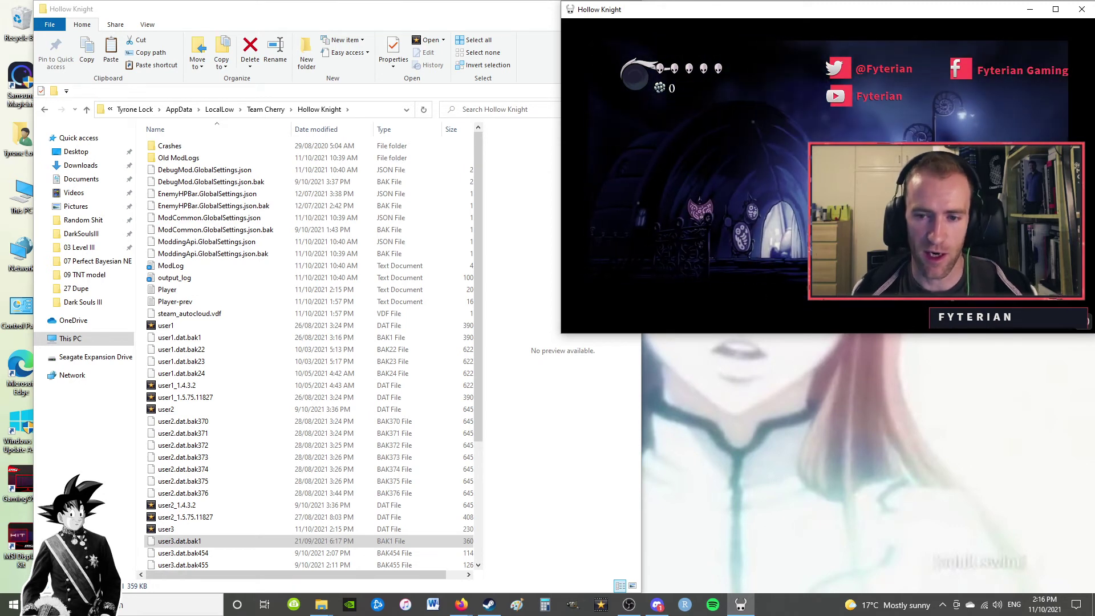
key("Left")
key("Escape")
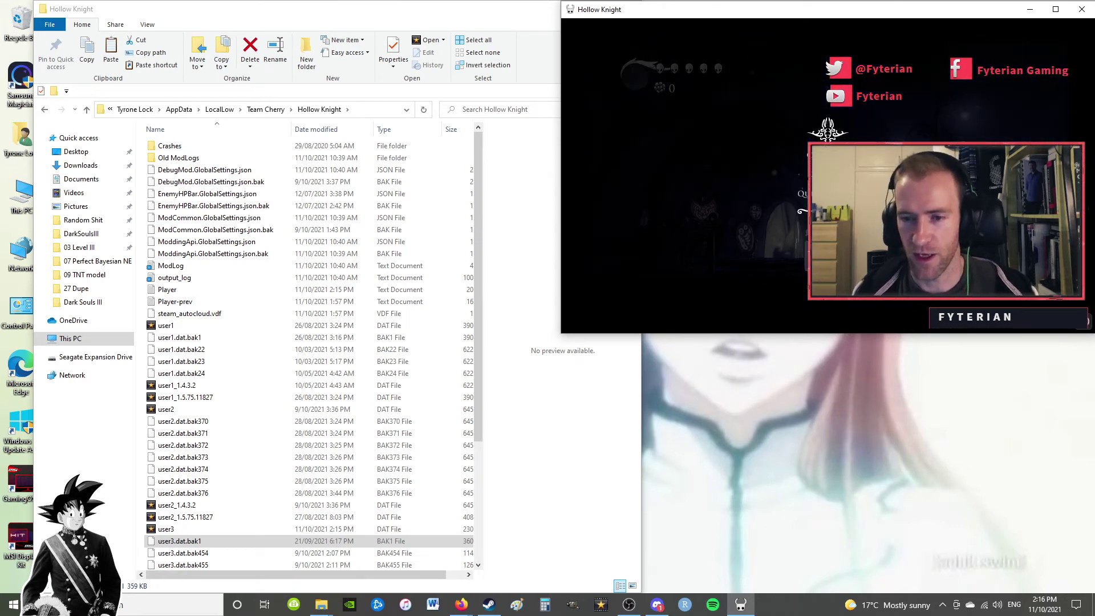
Quit to the main menu, use Clear Save on slot 3, and back out to the title screen.
key("Return")
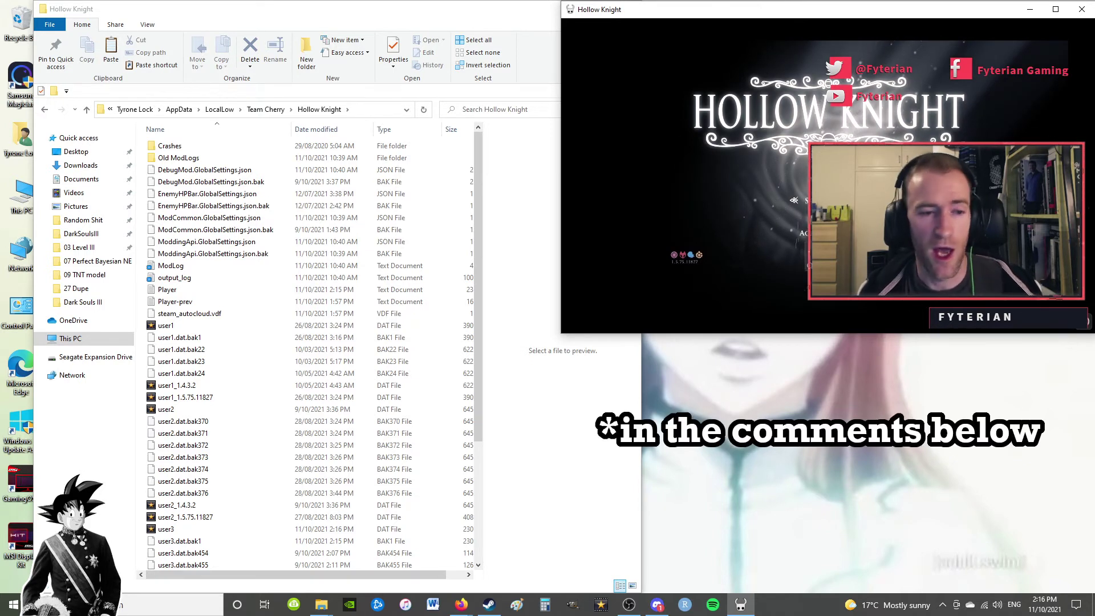
key("Return")
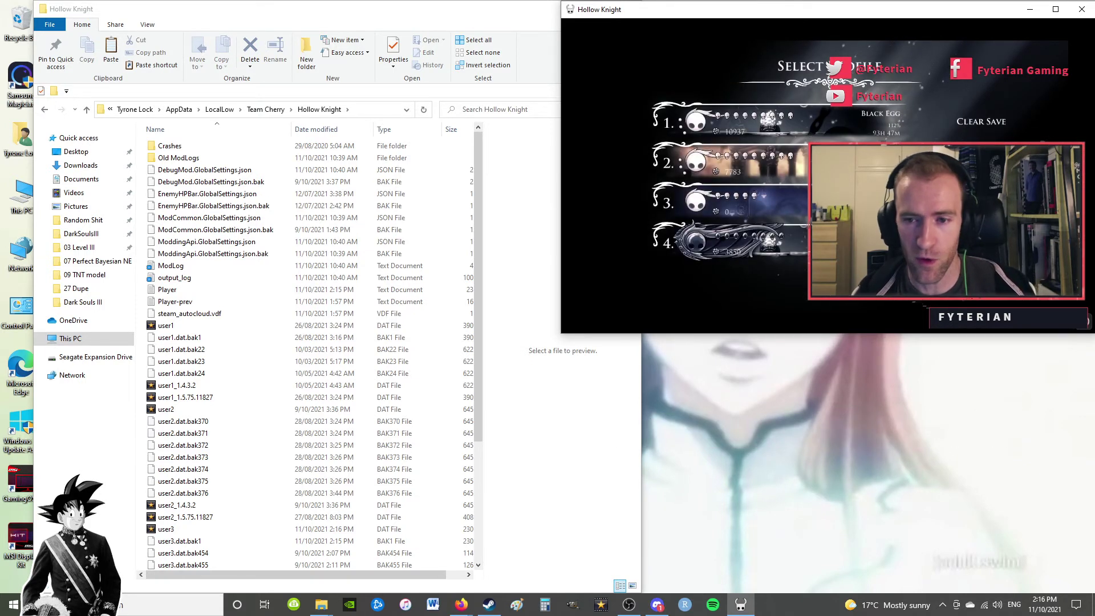
key("Down")
key("Down")
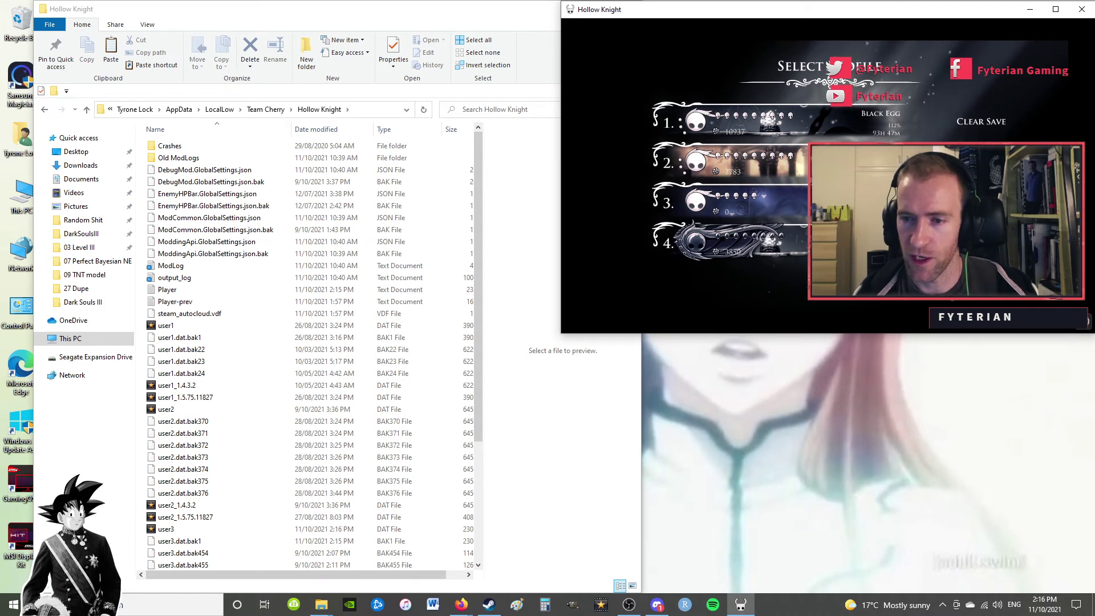
key("Return")
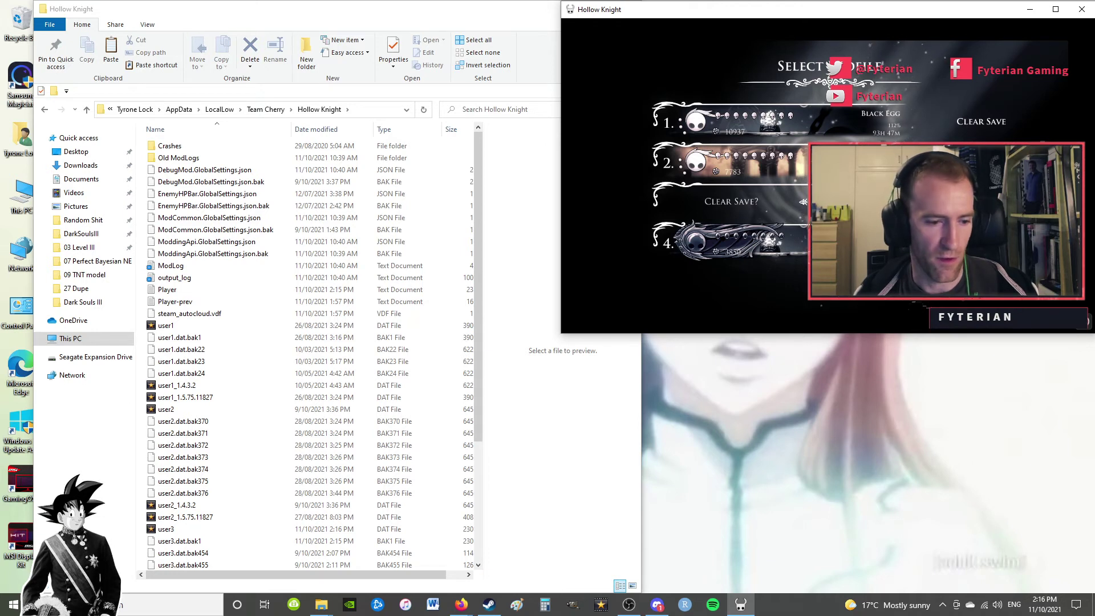
key("Return")
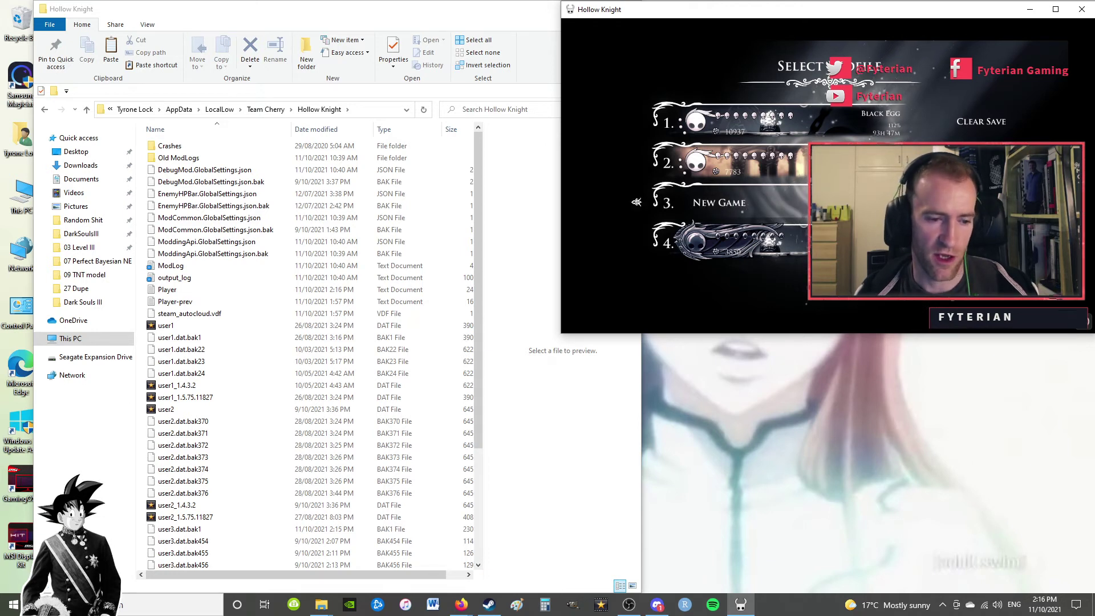
key("Escape")
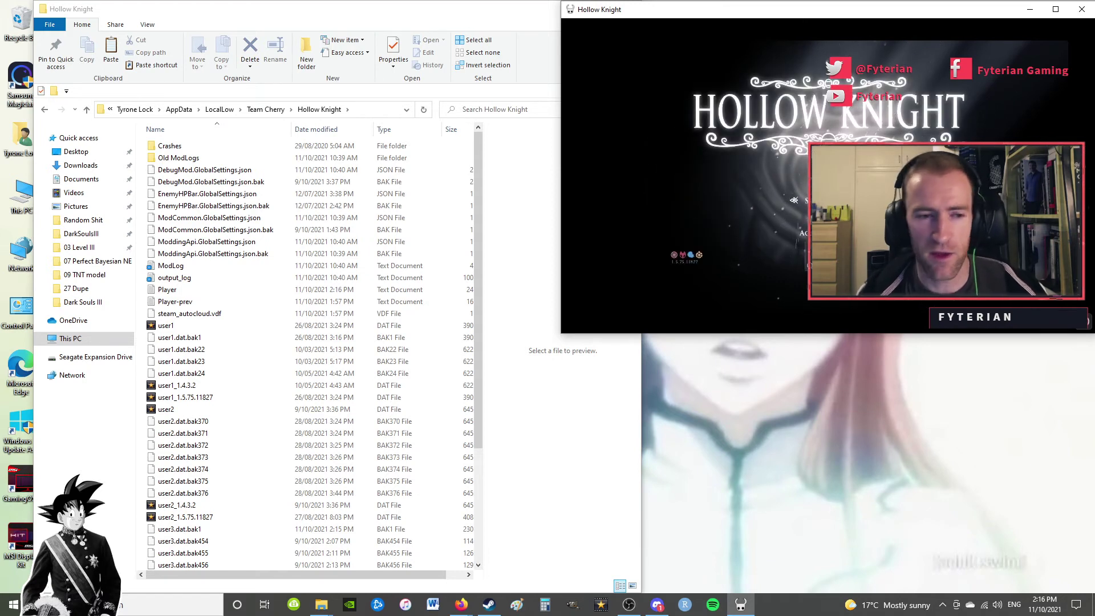
scroll(228, 393, "down", 4)
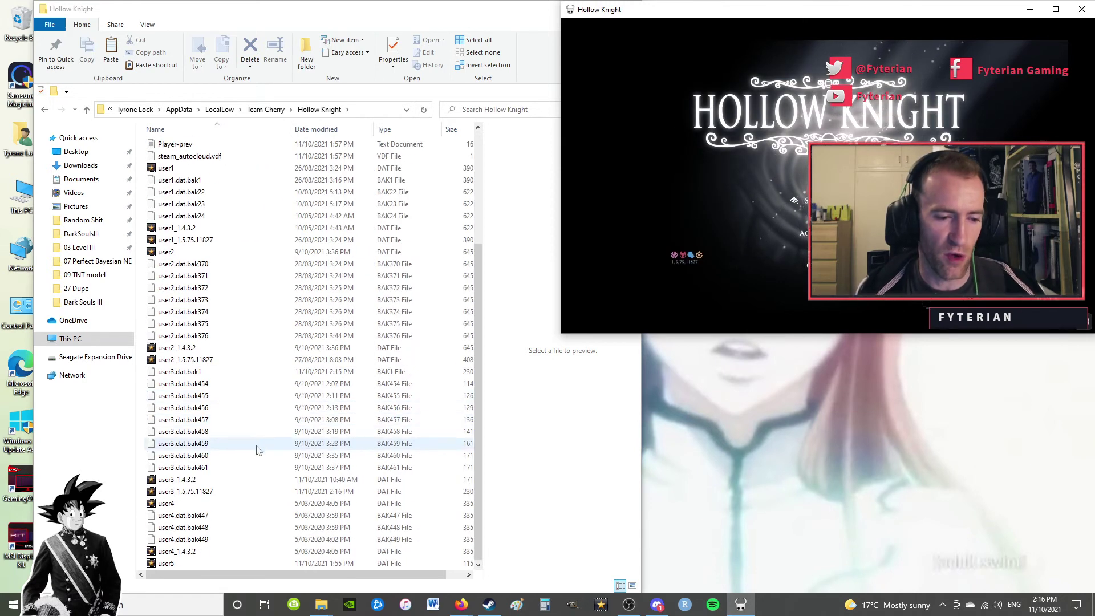
Compare the Hollow Knight save folder with the game's save-slot screen showing slot 3 empty.
left_click(167, 564)
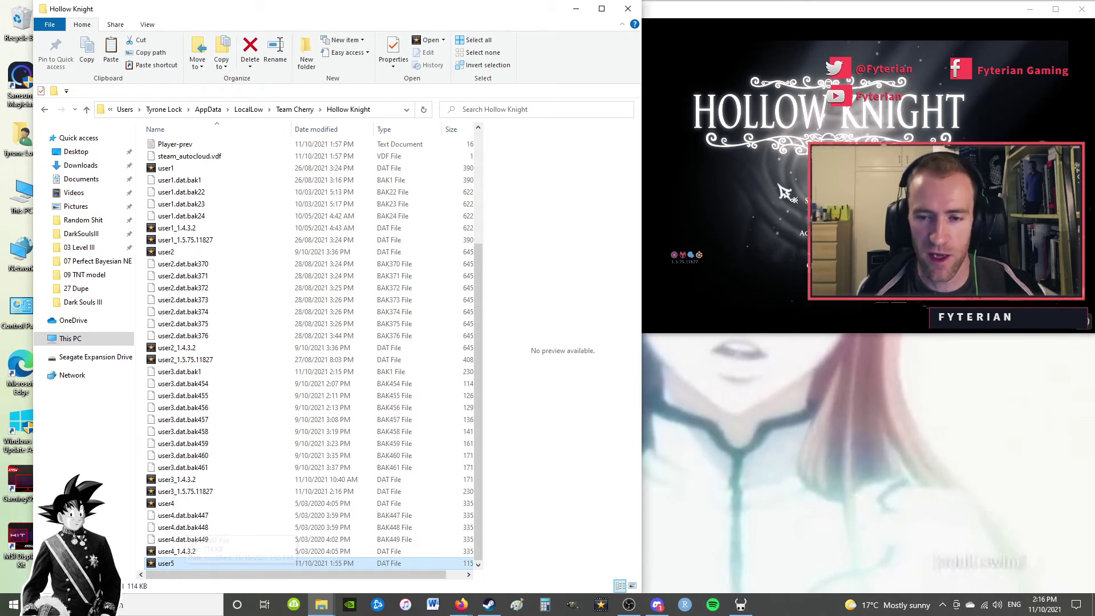
key("alt+Tab")
key("Return")
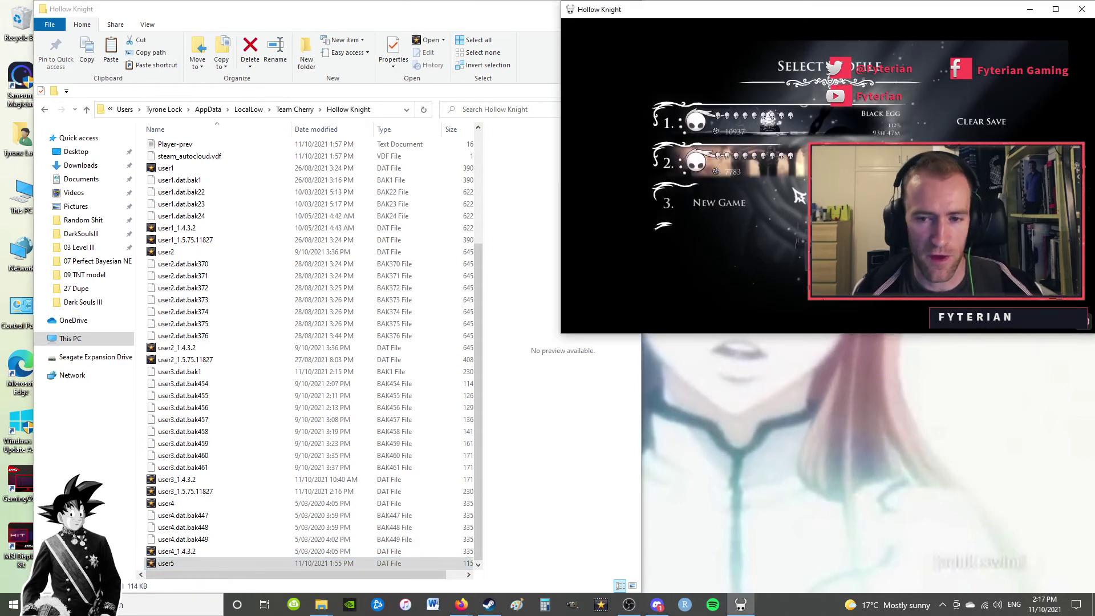
left_click(402, 22)
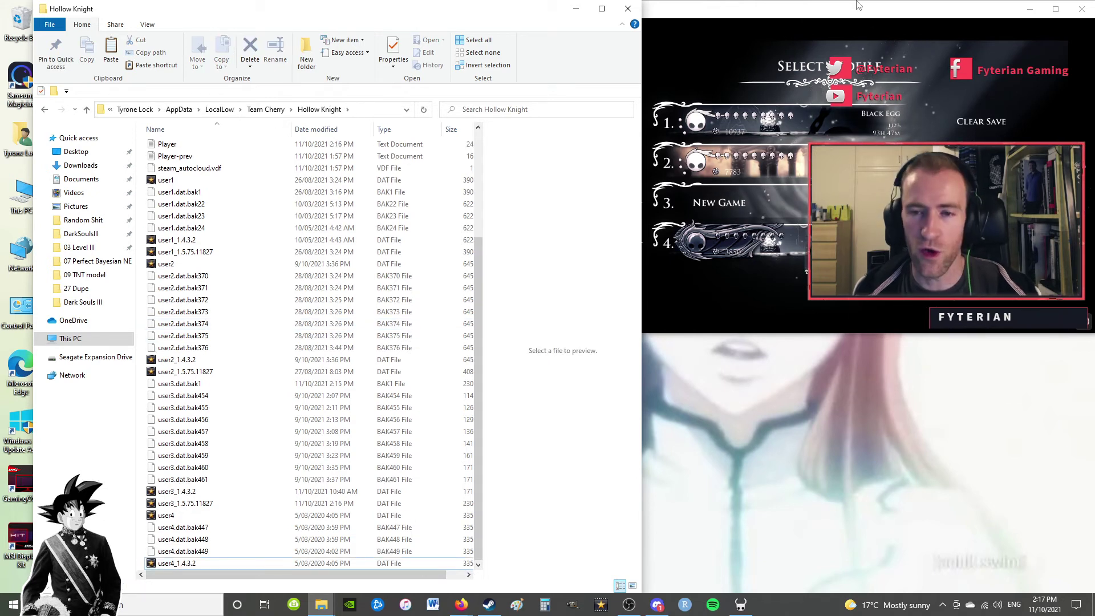
left_click(756, 228)
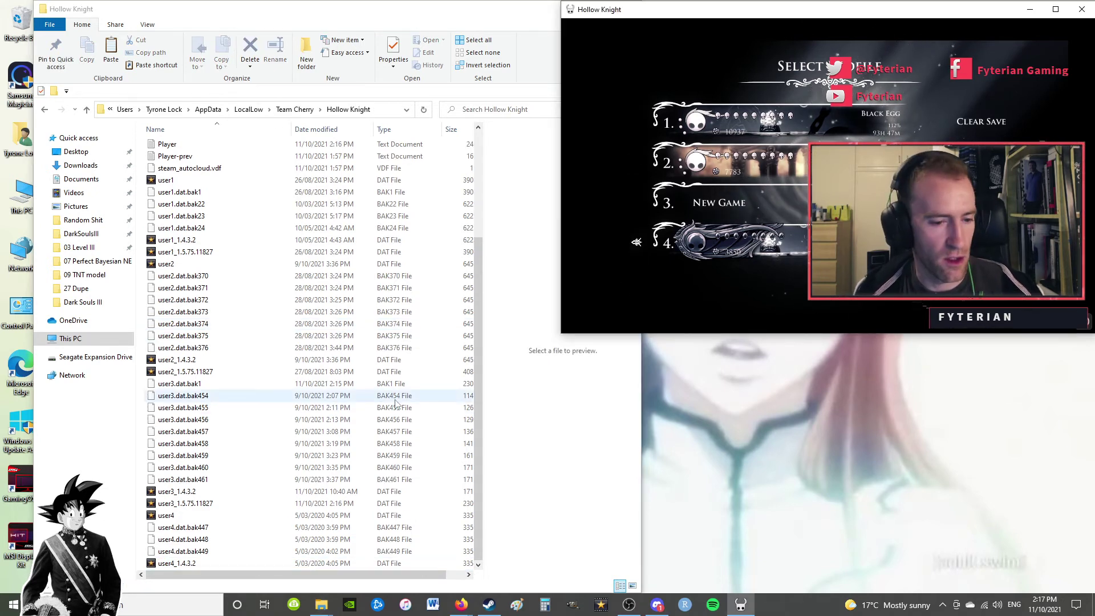
key("alt+Tab")
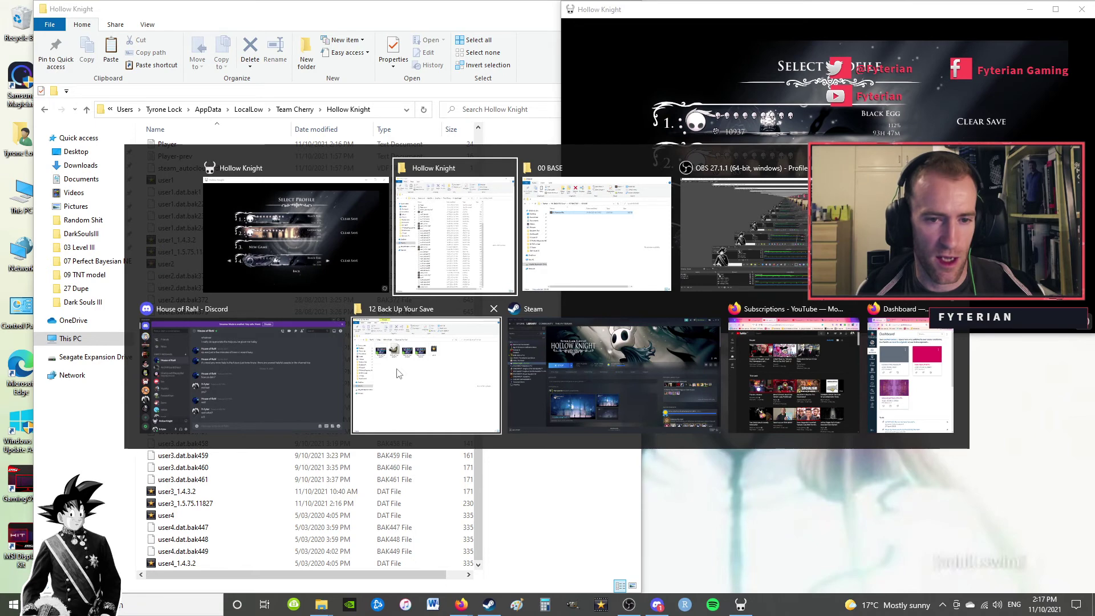
Paste 03 Practice File from 00 BASE into the Hollow Knight save folder and rename it user3.
key("alt+Tab")
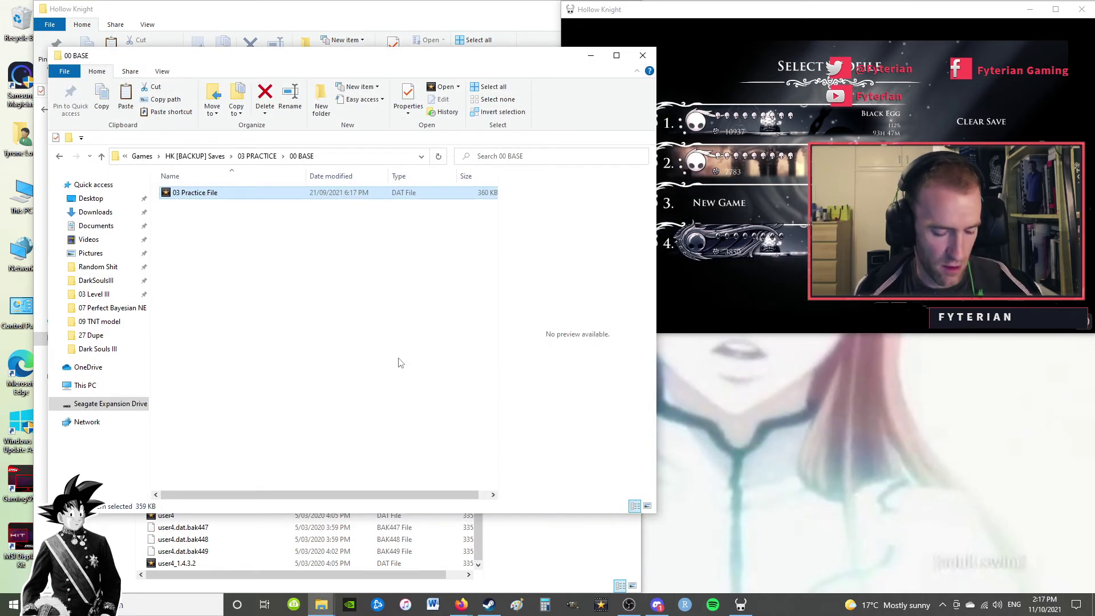
left_click(334, 11)
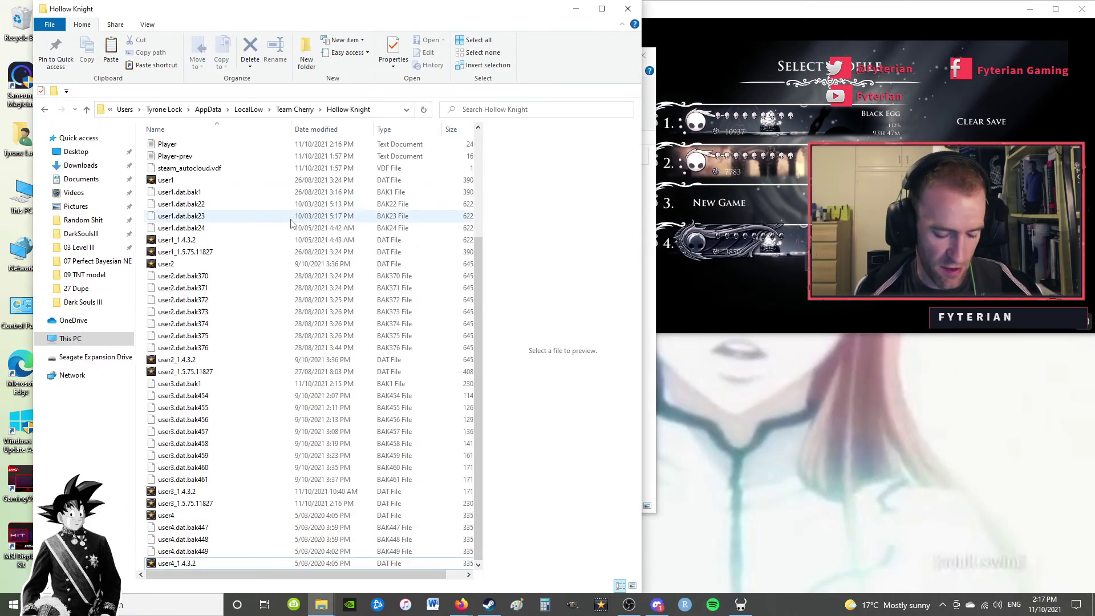
key("ctrl+v")
left_click(182, 143)
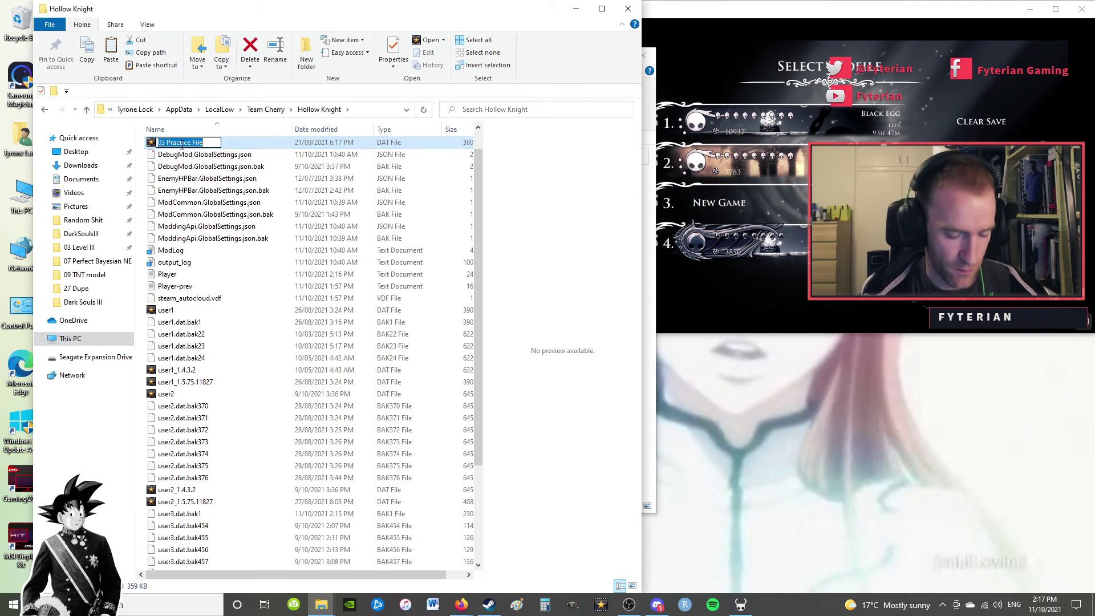
type("user3")
key("Return")
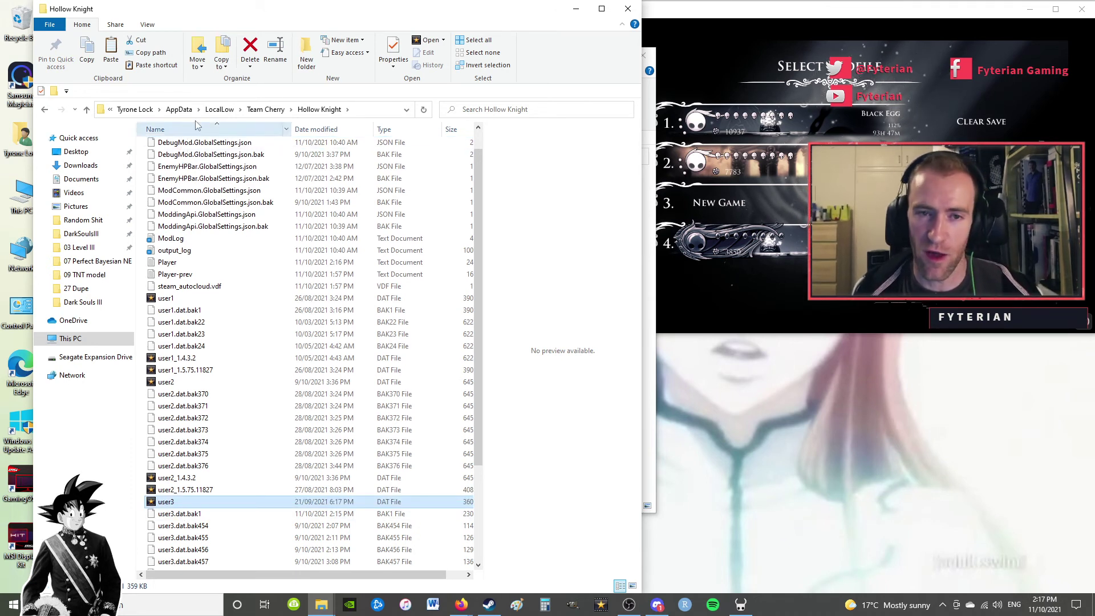
Start a new game on save slot 3 in Classic mode.
left_click(736, 21)
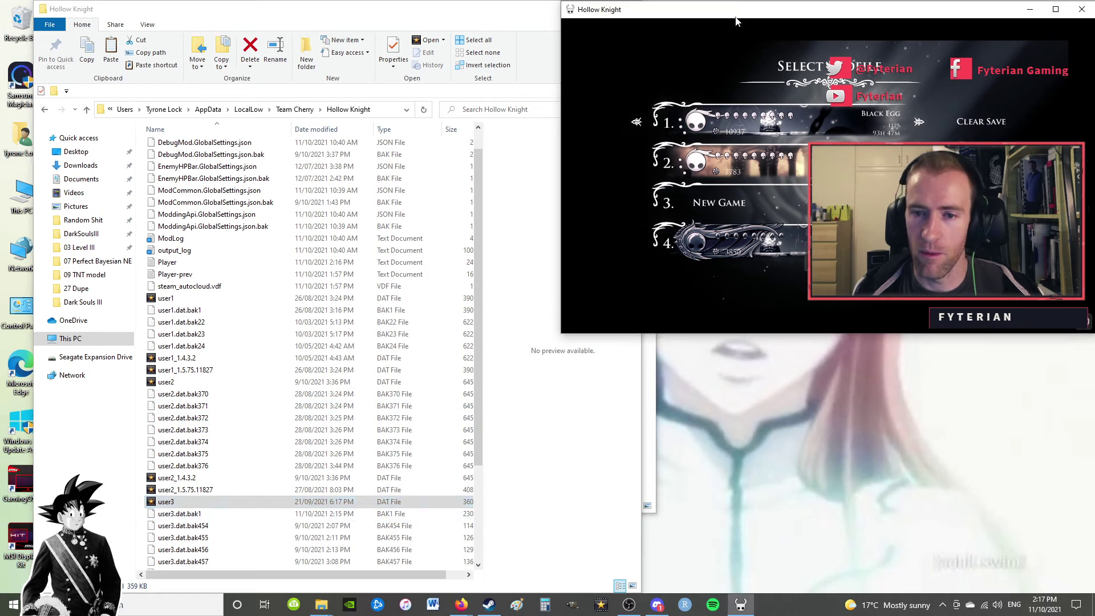
left_click(726, 204)
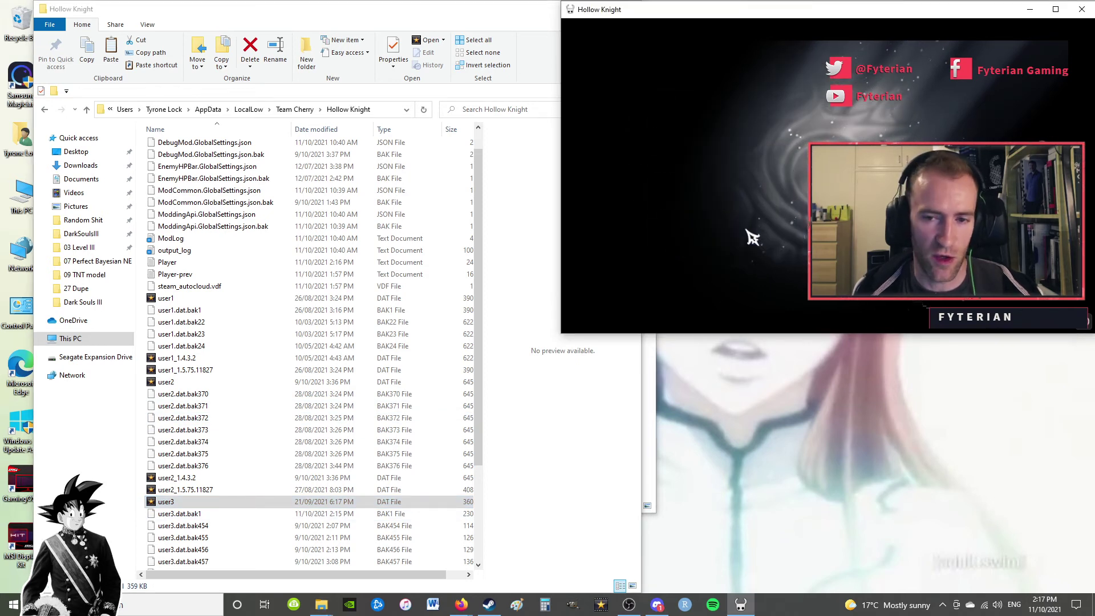
left_click(844, 129)
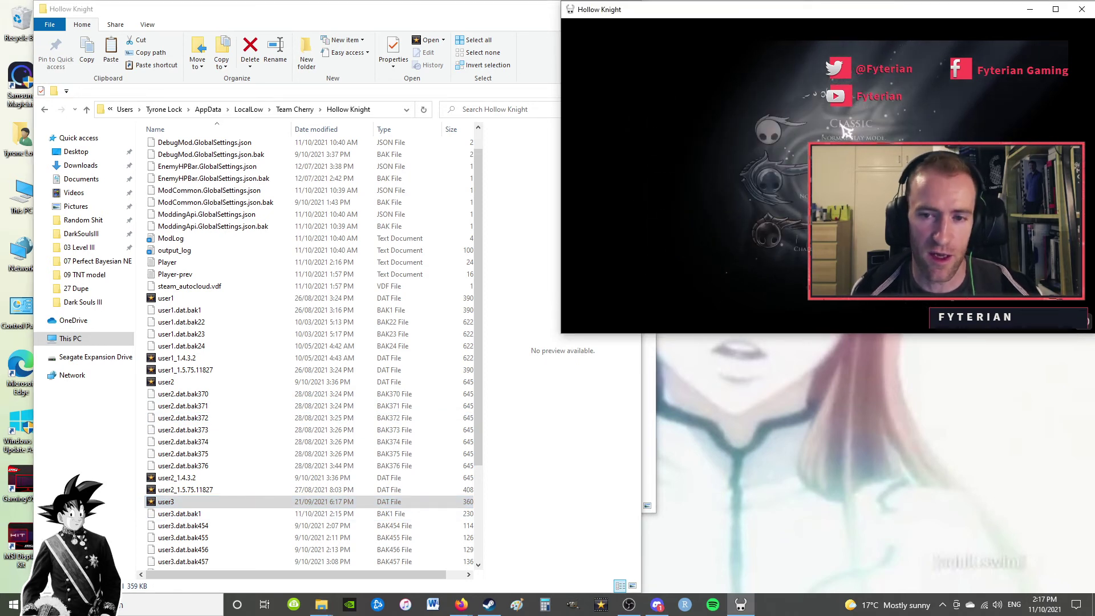